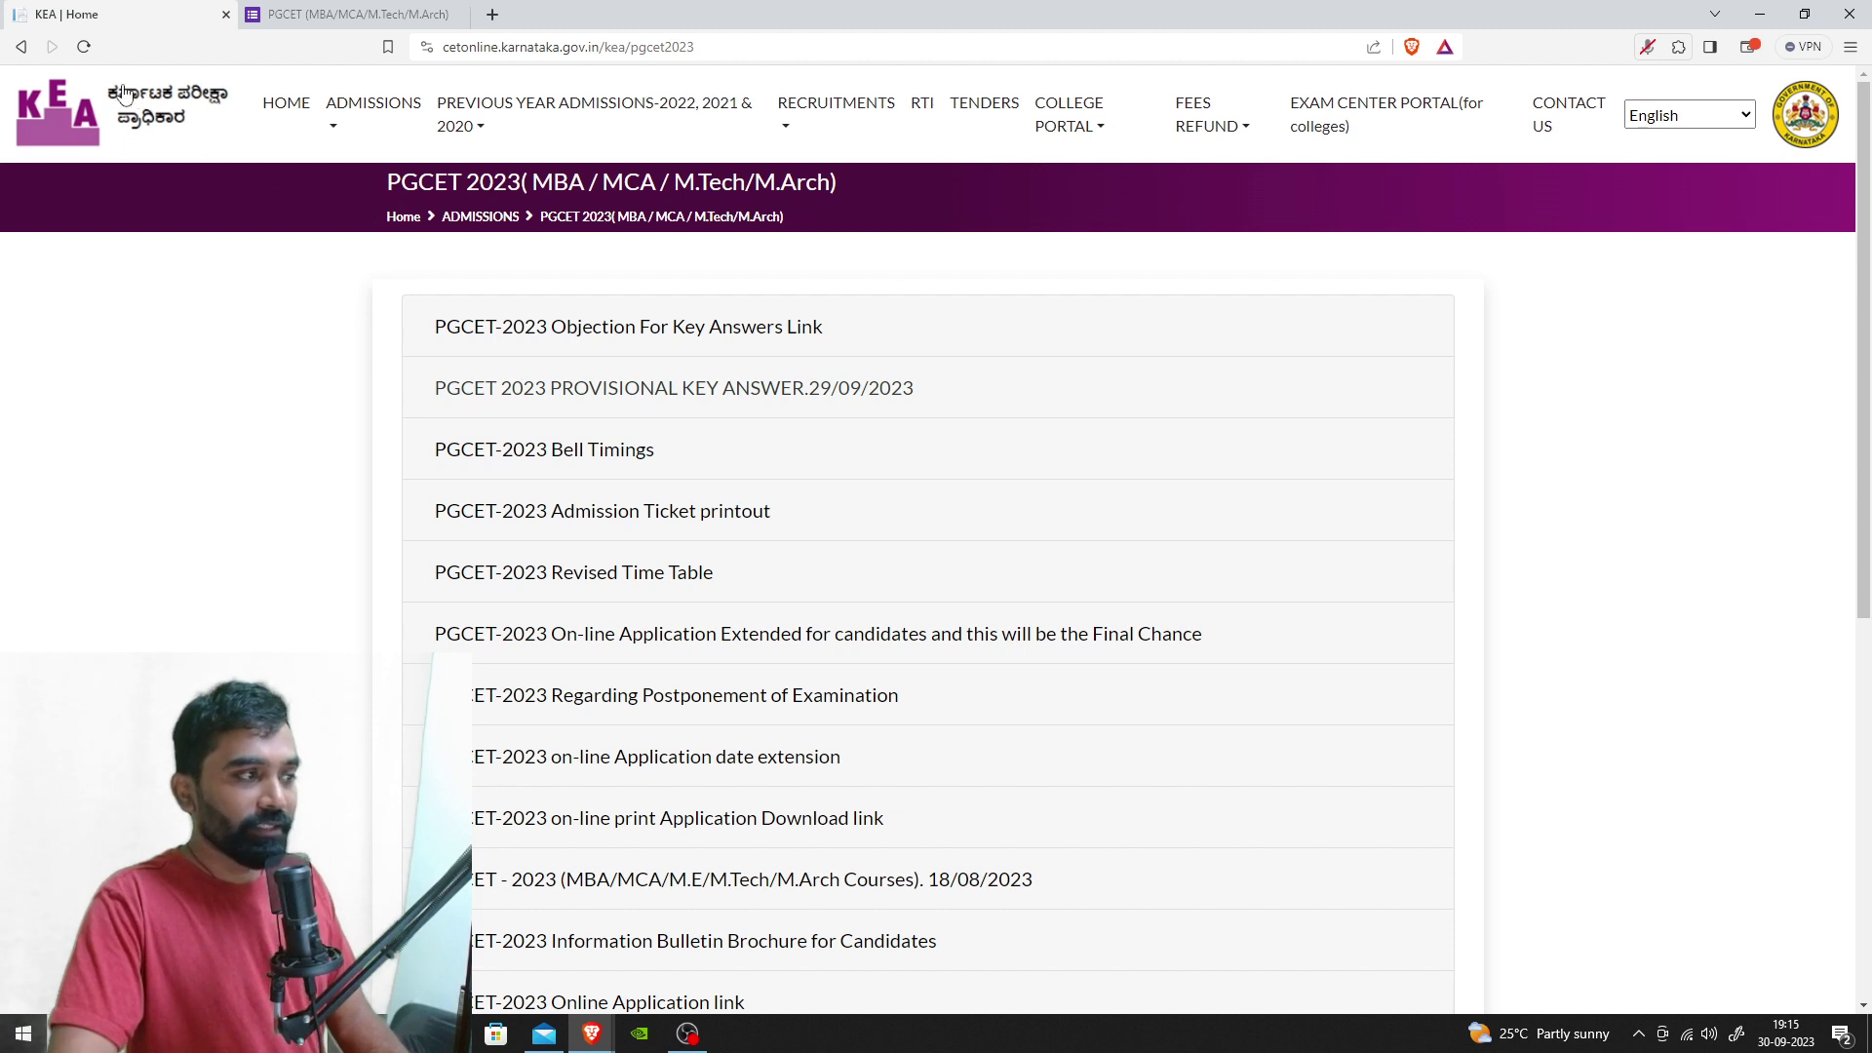
Leave the KEA PGCET page and show the PGCET objections-for-key-answers form from its top
{"action": "left_click", "coordinate": [332, 134]}
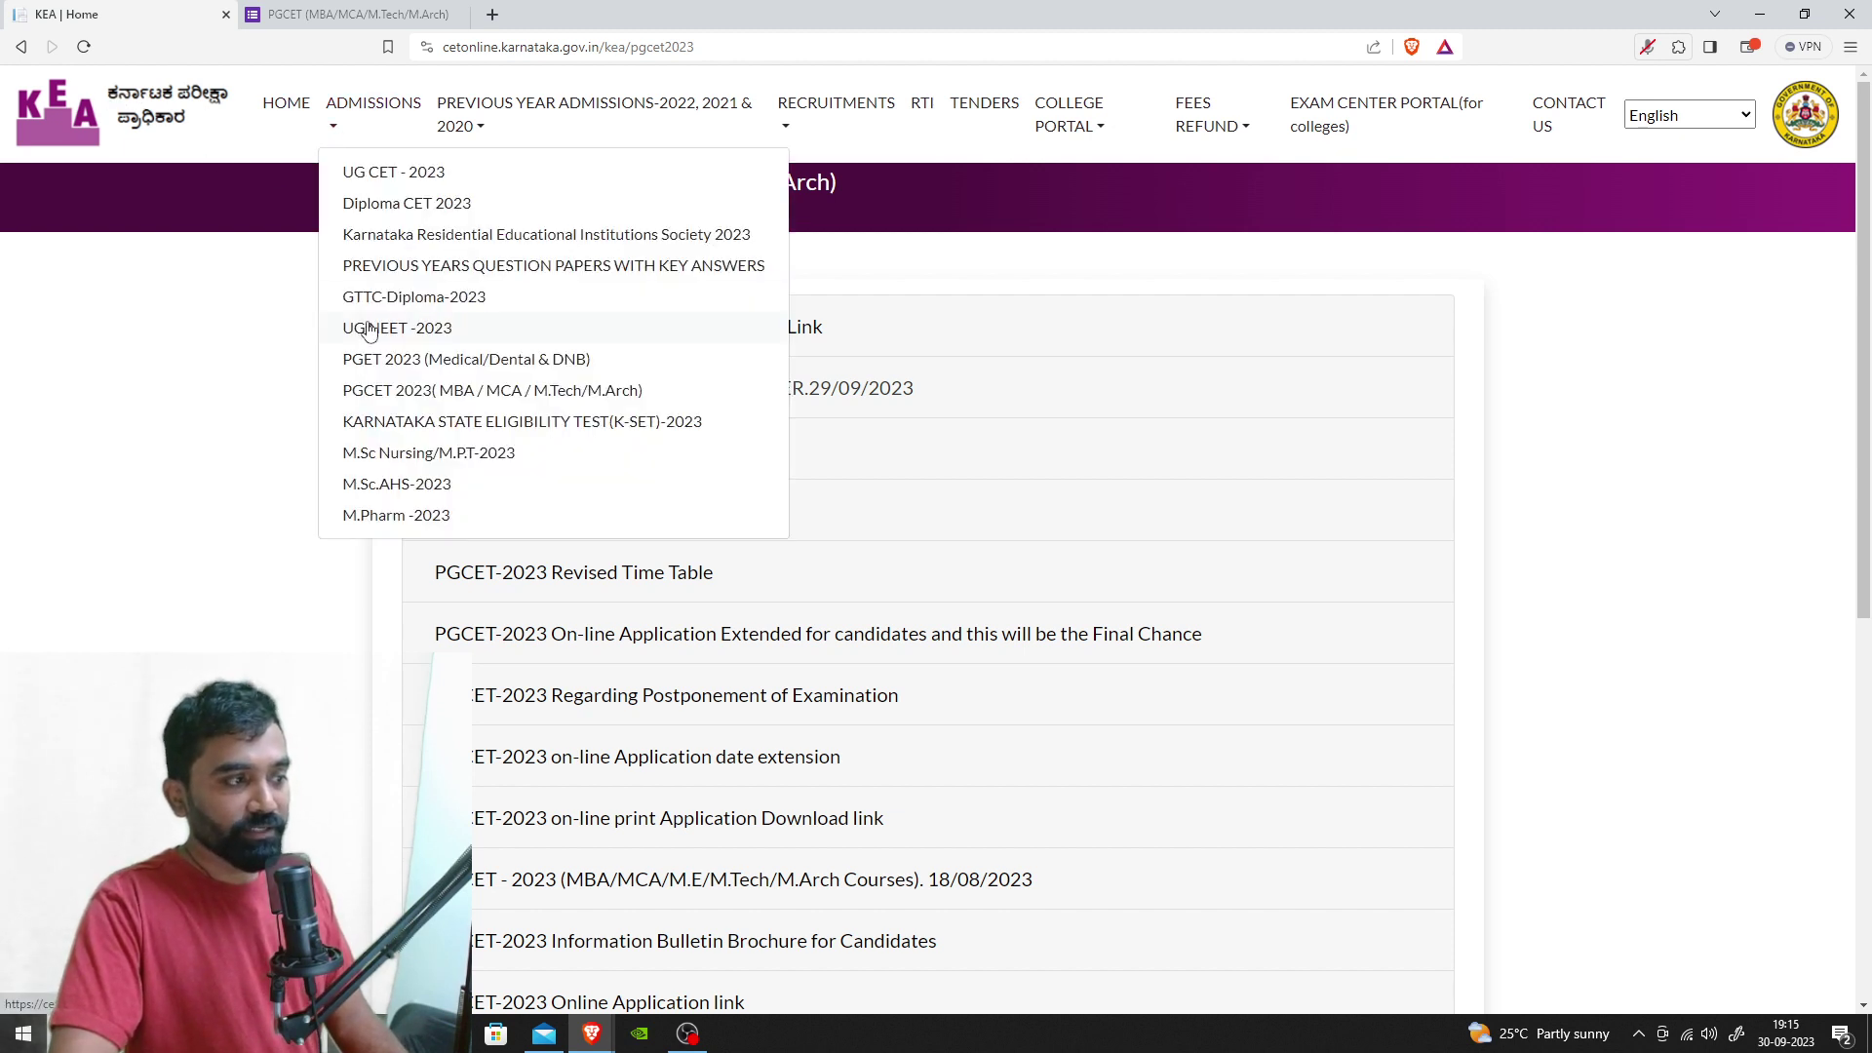
{"action": "left_click", "coordinate": [441, 395]}
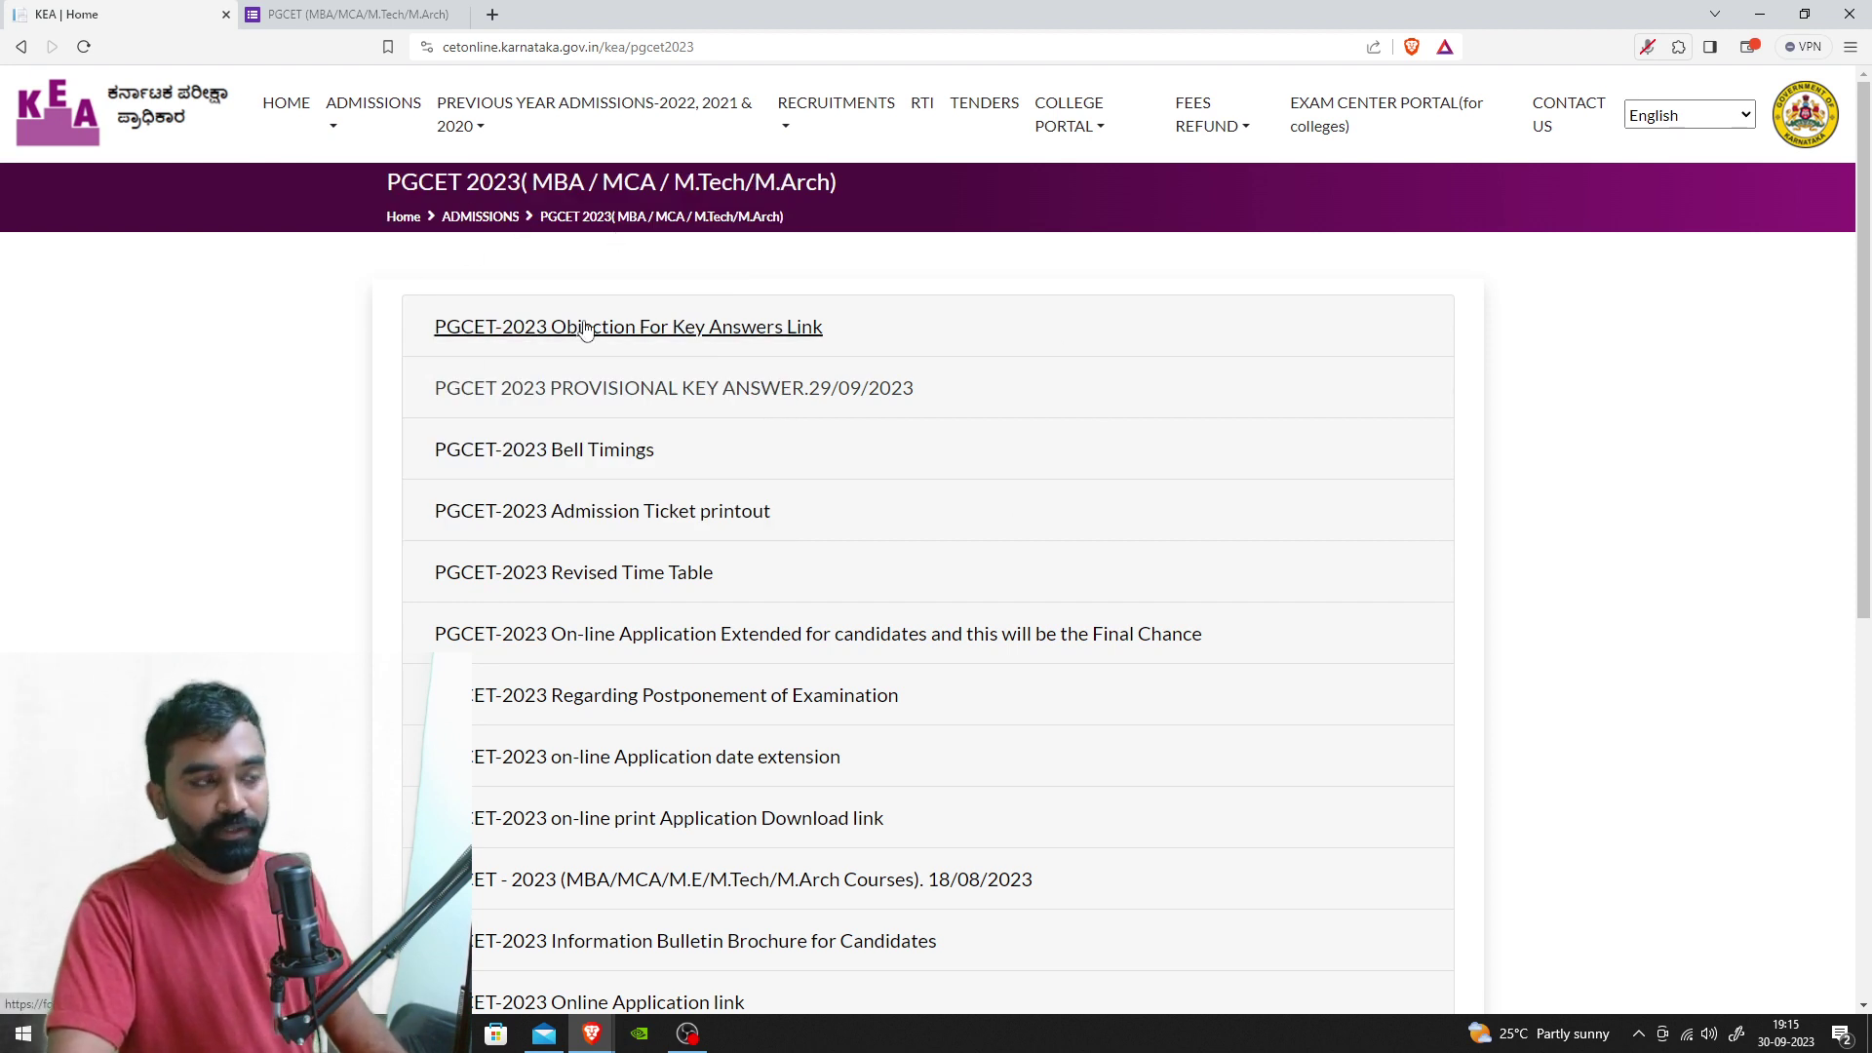
{"action": "left_click", "coordinate": [353, 15]}
{"action": "scroll", "coordinate": [538, 272], "scroll_direction": "up", "scroll_amount": 12}
{"action": "scroll", "coordinate": [538, 280], "scroll_direction": "up", "scroll_amount": 7}
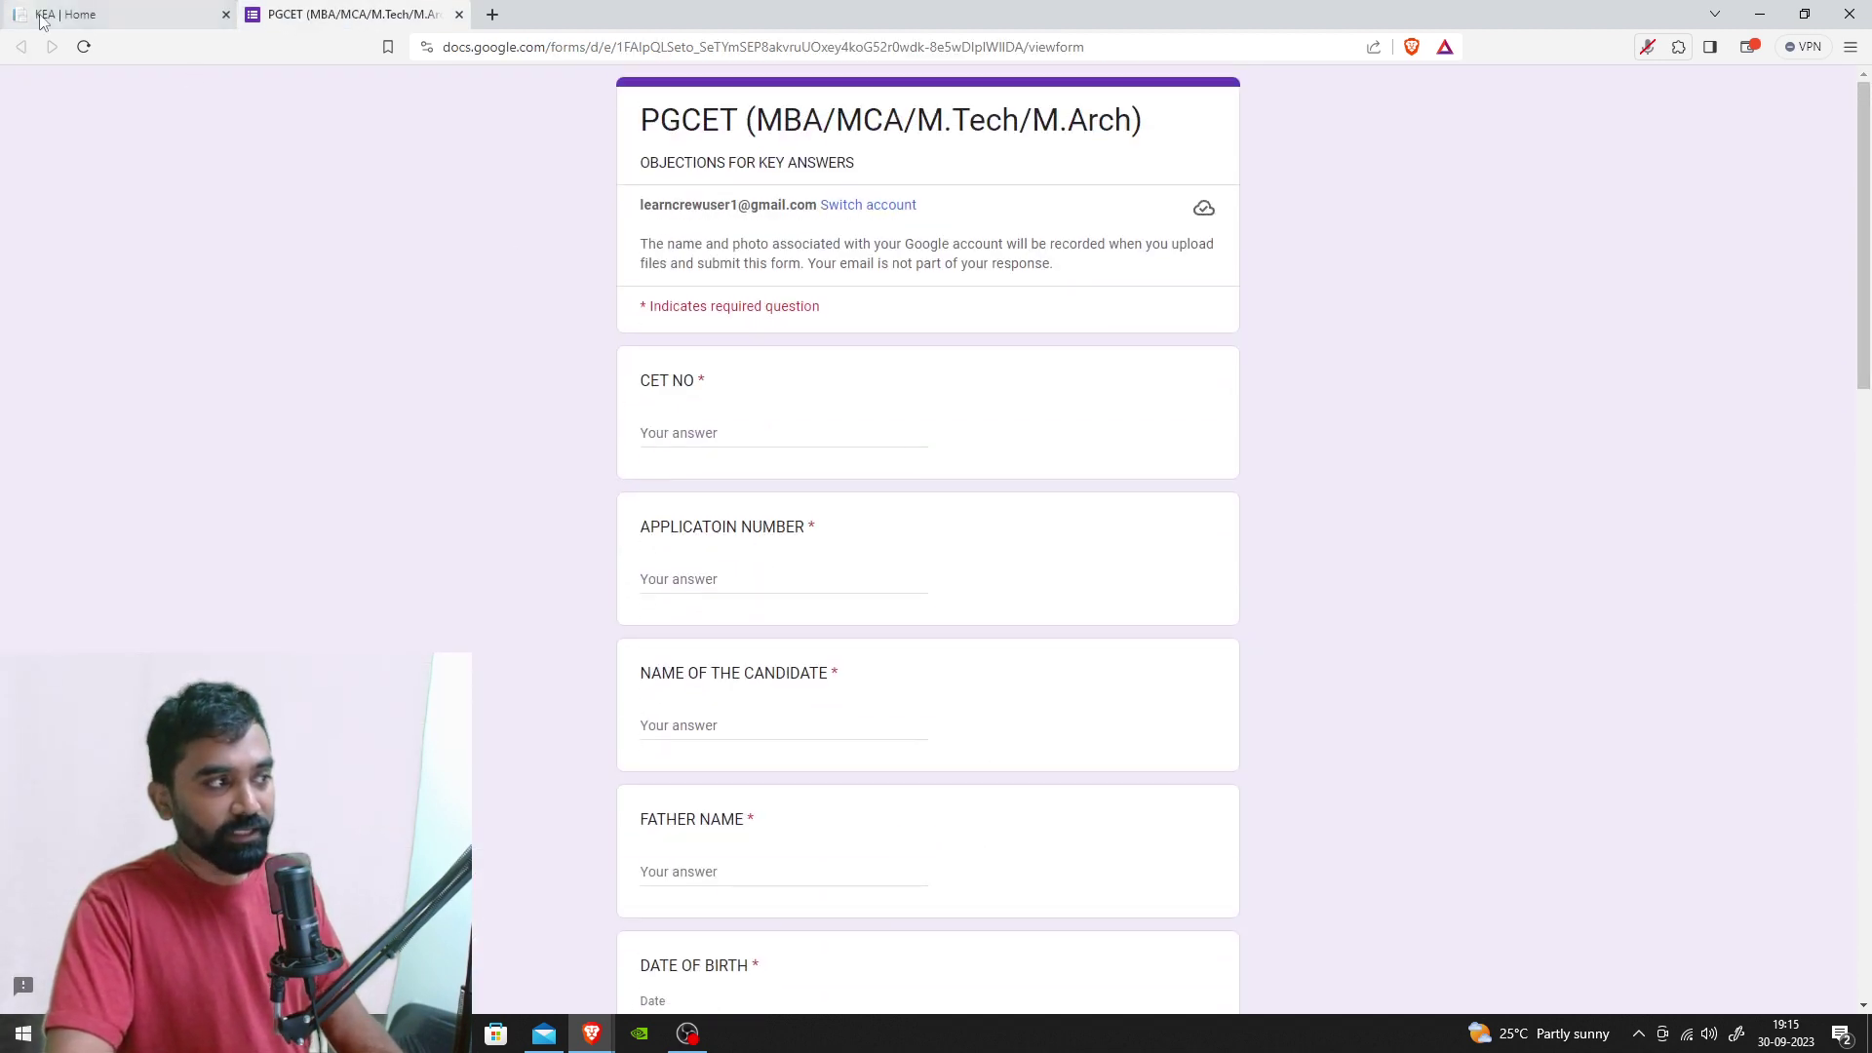
{"action": "left_click", "coordinate": [84, 46]}
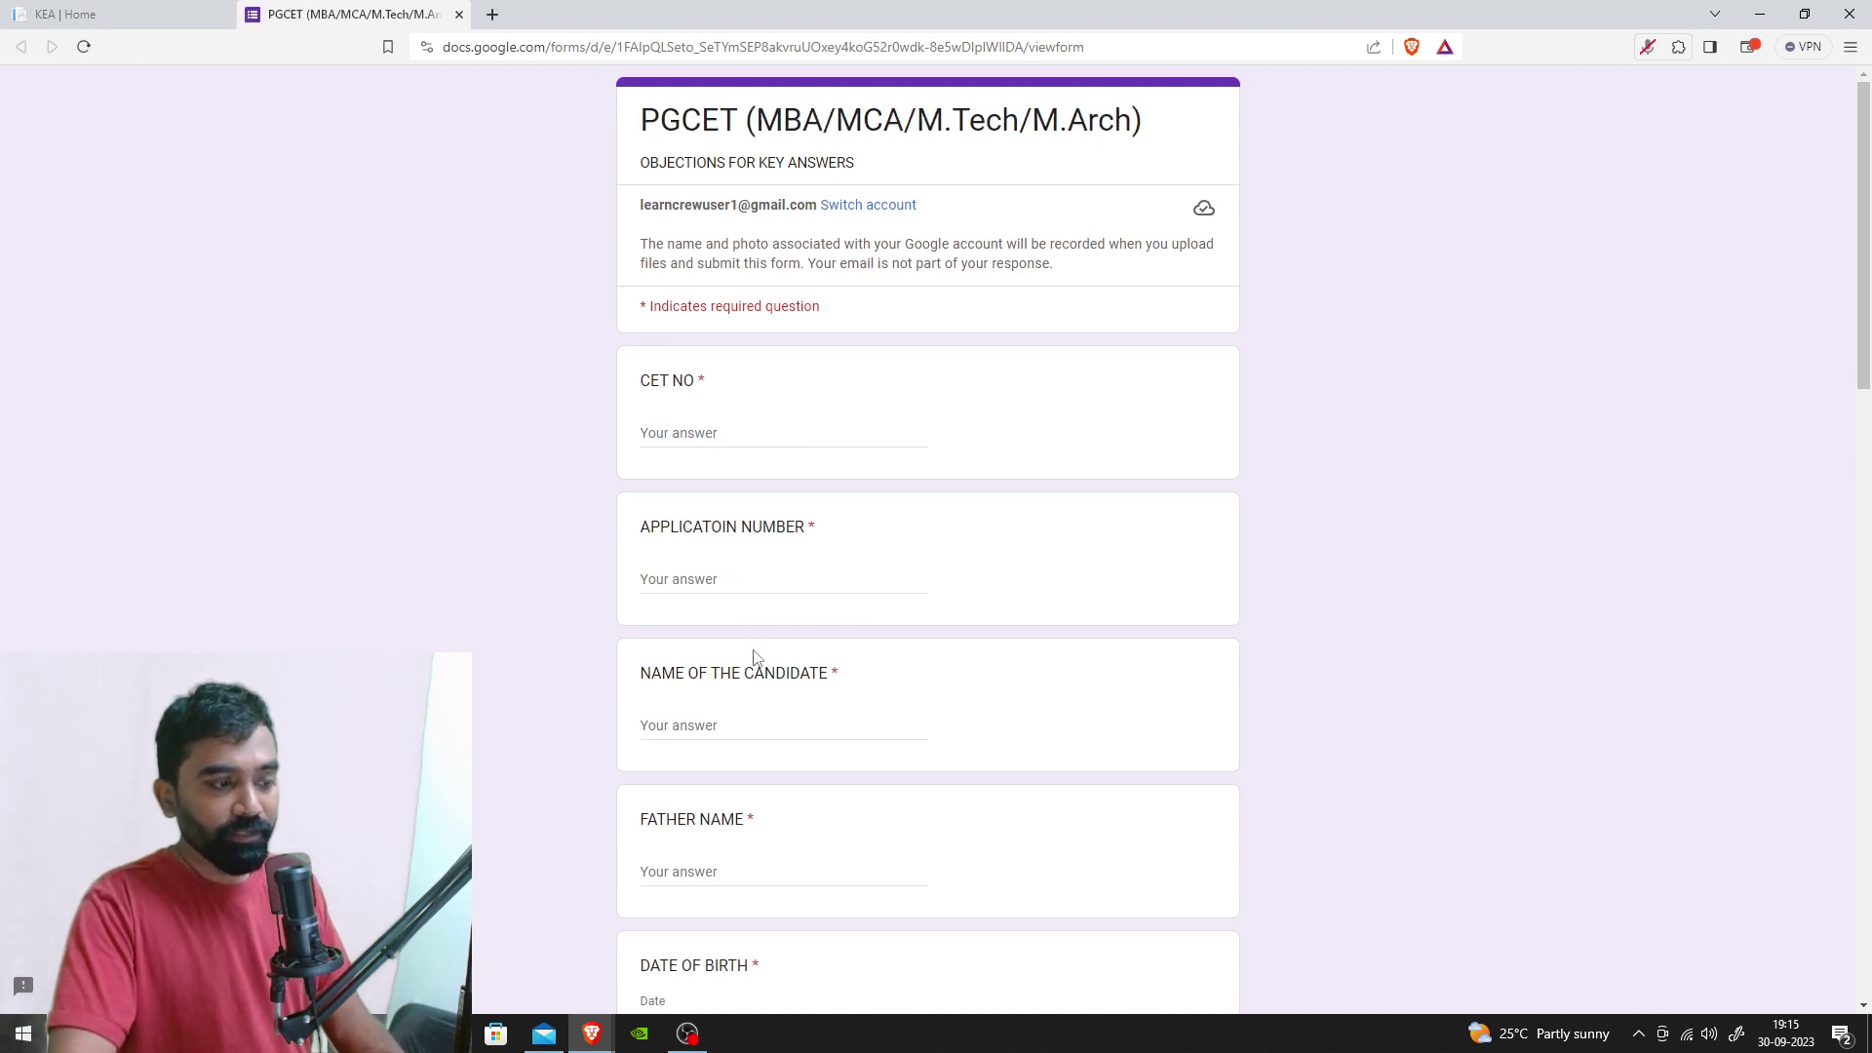
{"action": "scroll", "coordinate": [781, 777], "scroll_direction": "down", "scroll_amount": 3}
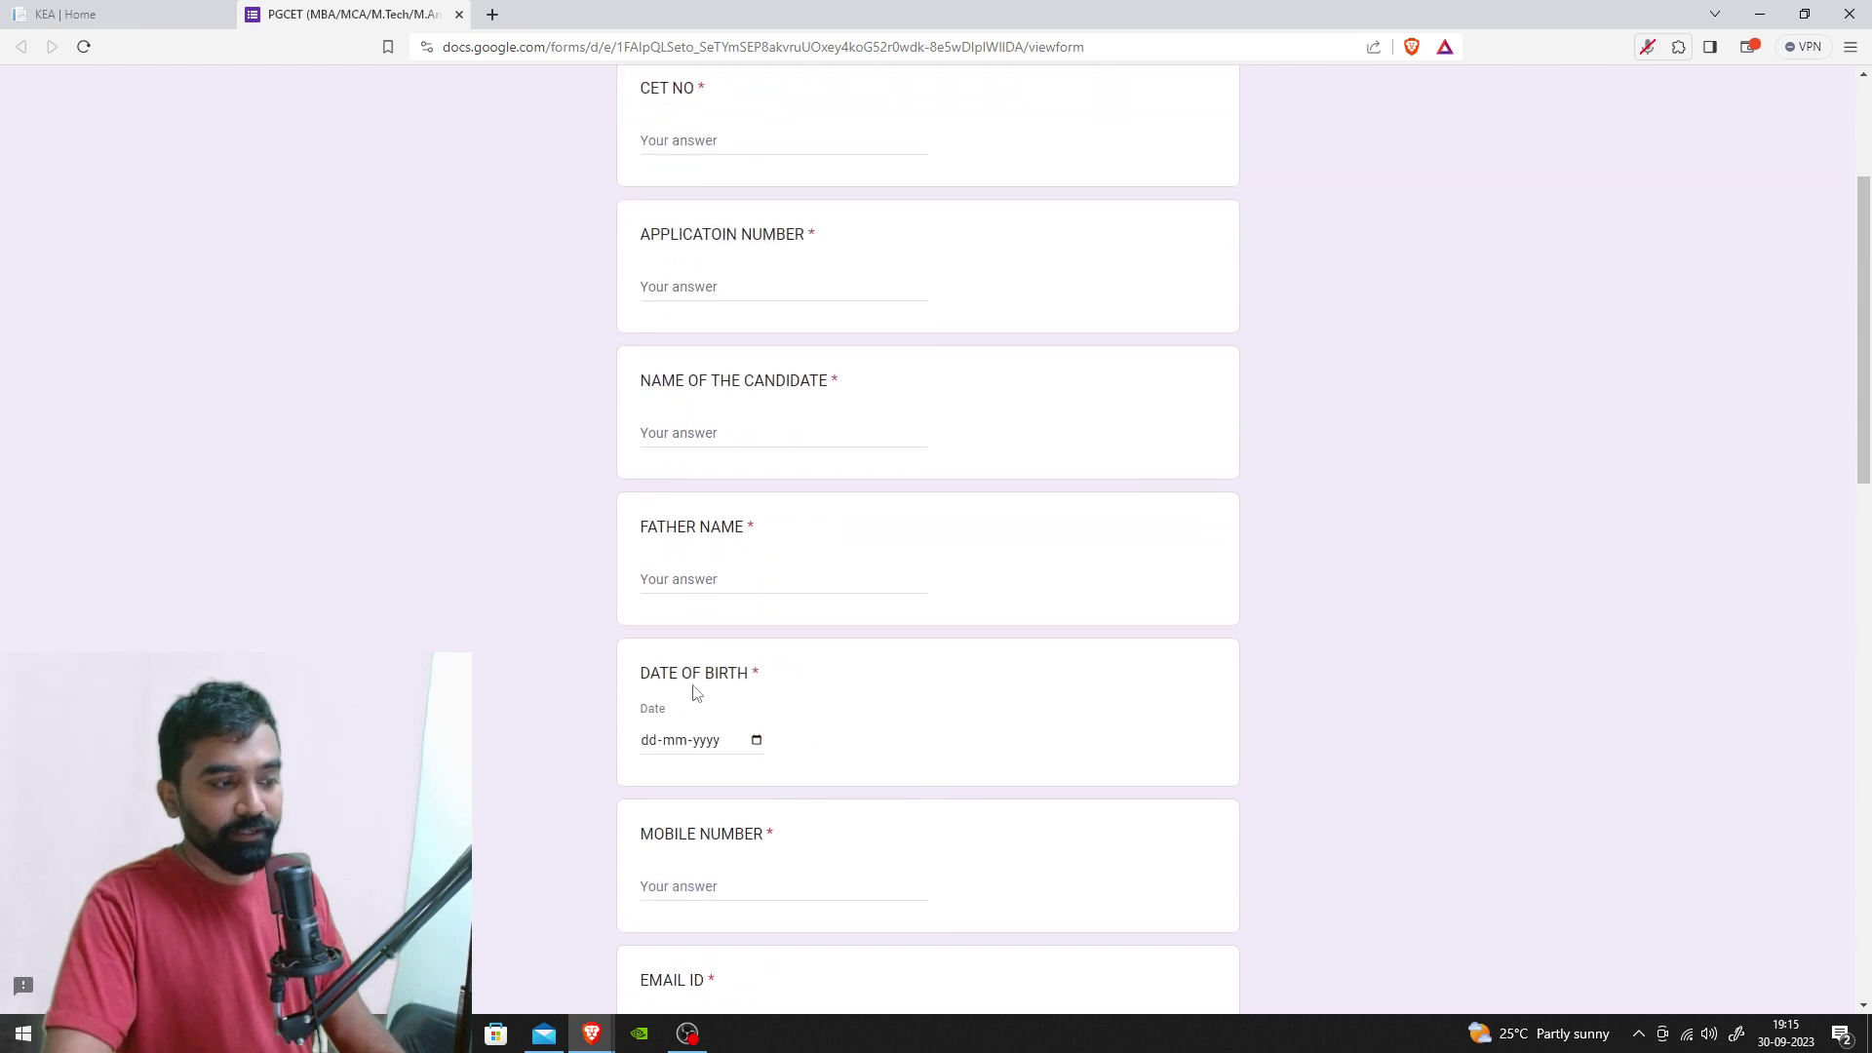
{"action": "scroll", "coordinate": [713, 748], "scroll_direction": "down", "scroll_amount": 2}
{"action": "scroll", "coordinate": [682, 624], "scroll_direction": "down", "scroll_amount": 2}
{"action": "scroll", "coordinate": [686, 650], "scroll_direction": "down", "scroll_amount": 1}
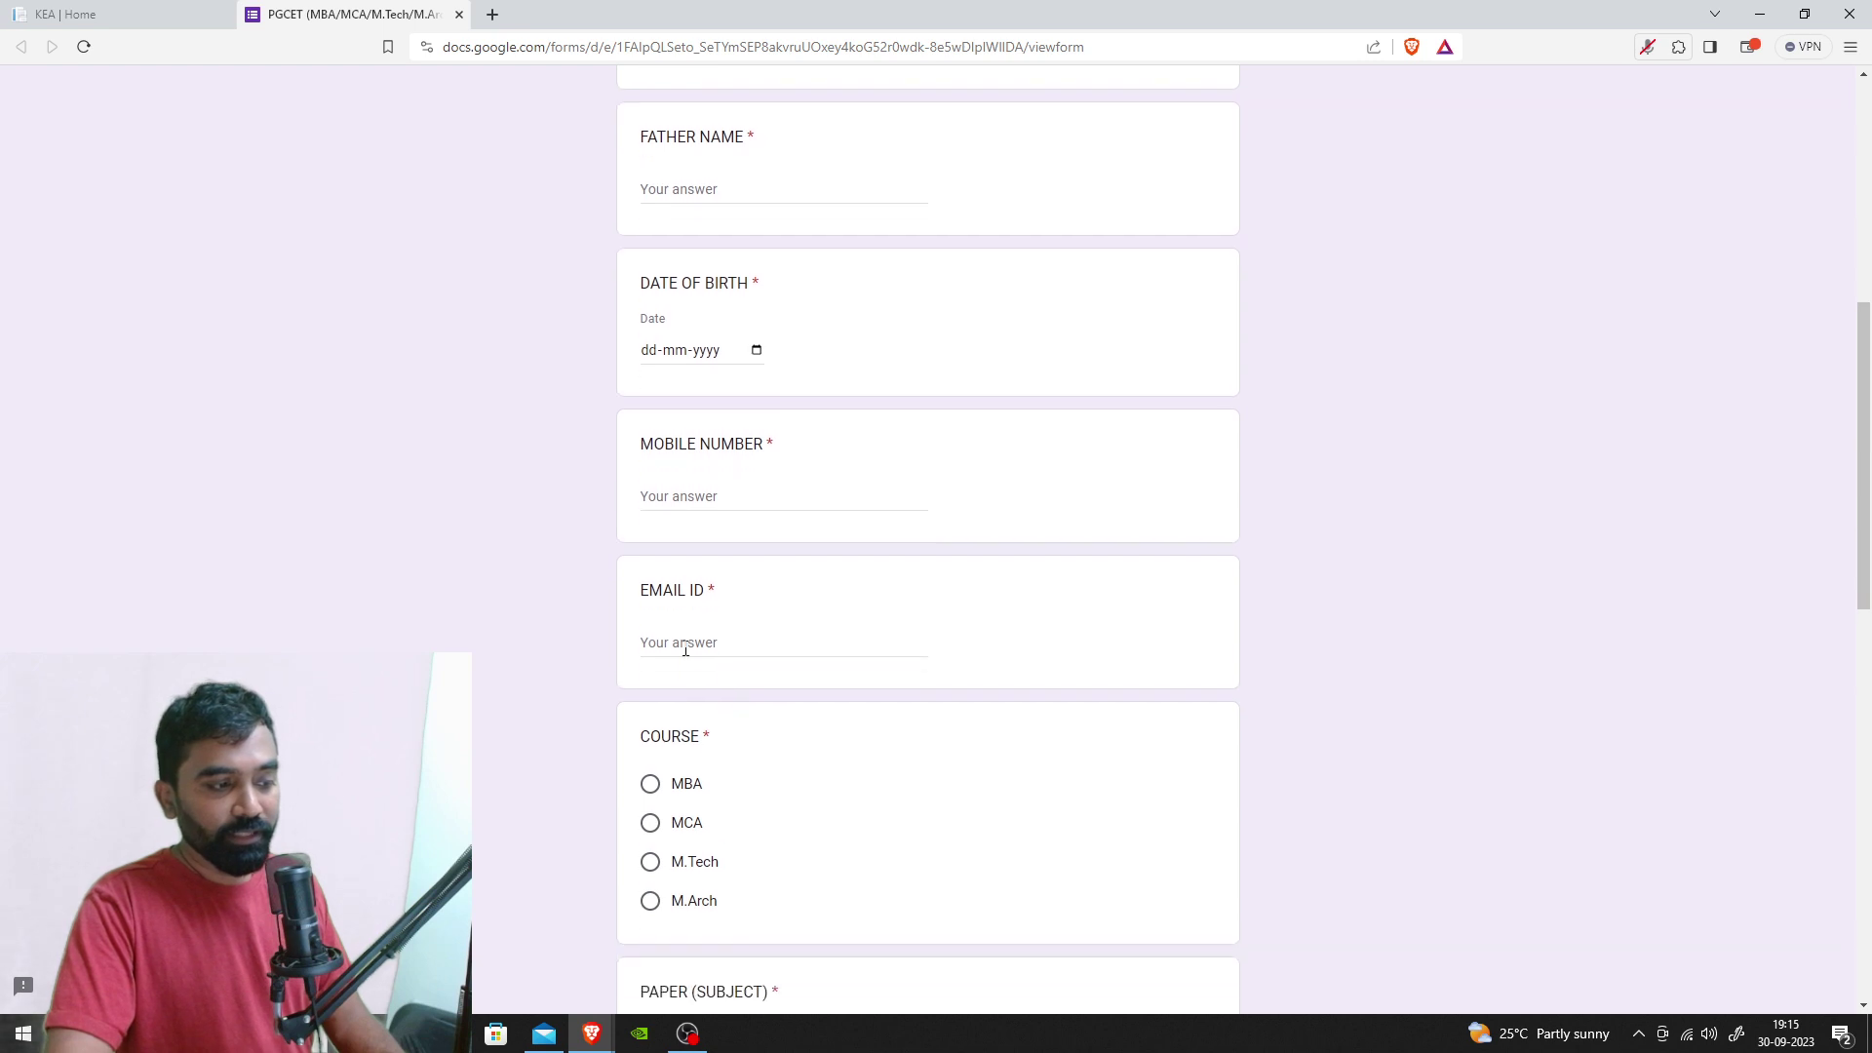
{"action": "scroll", "coordinate": [711, 719], "scroll_direction": "down", "scroll_amount": 2}
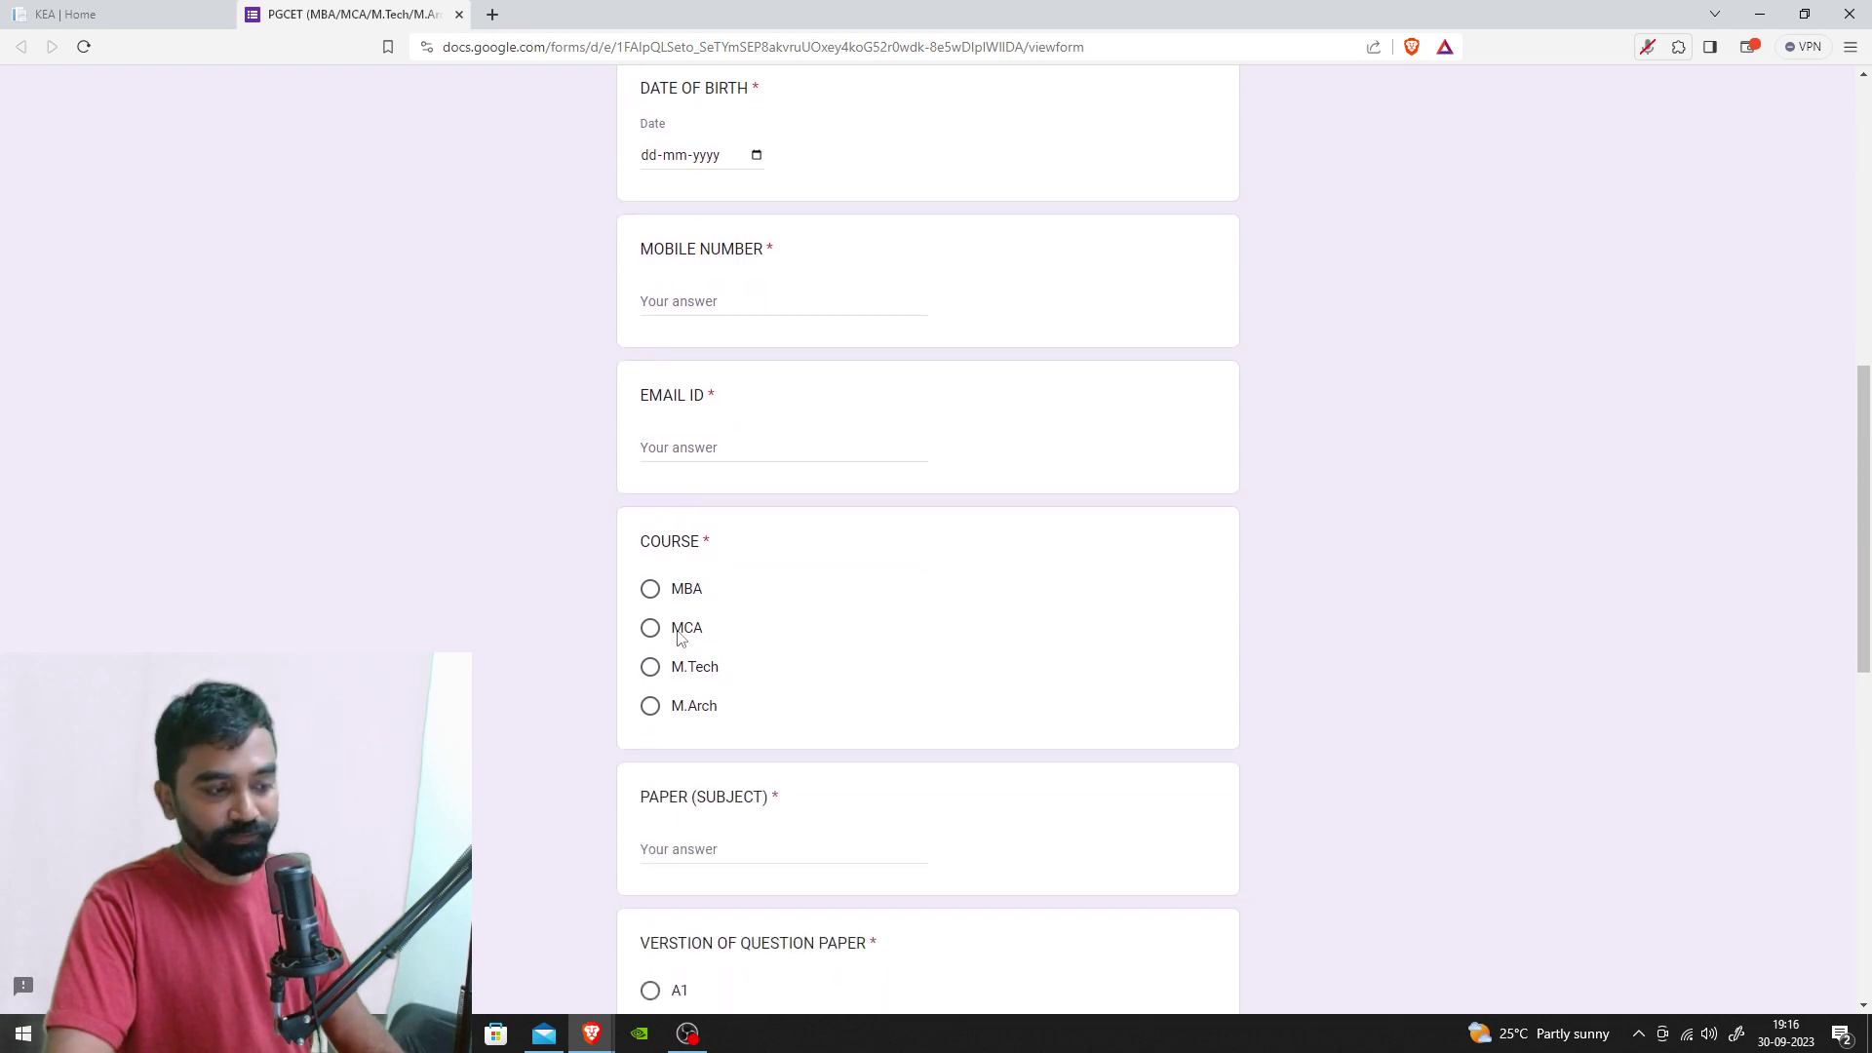
{"action": "scroll", "coordinate": [815, 745], "scroll_direction": "down", "scroll_amount": 3}
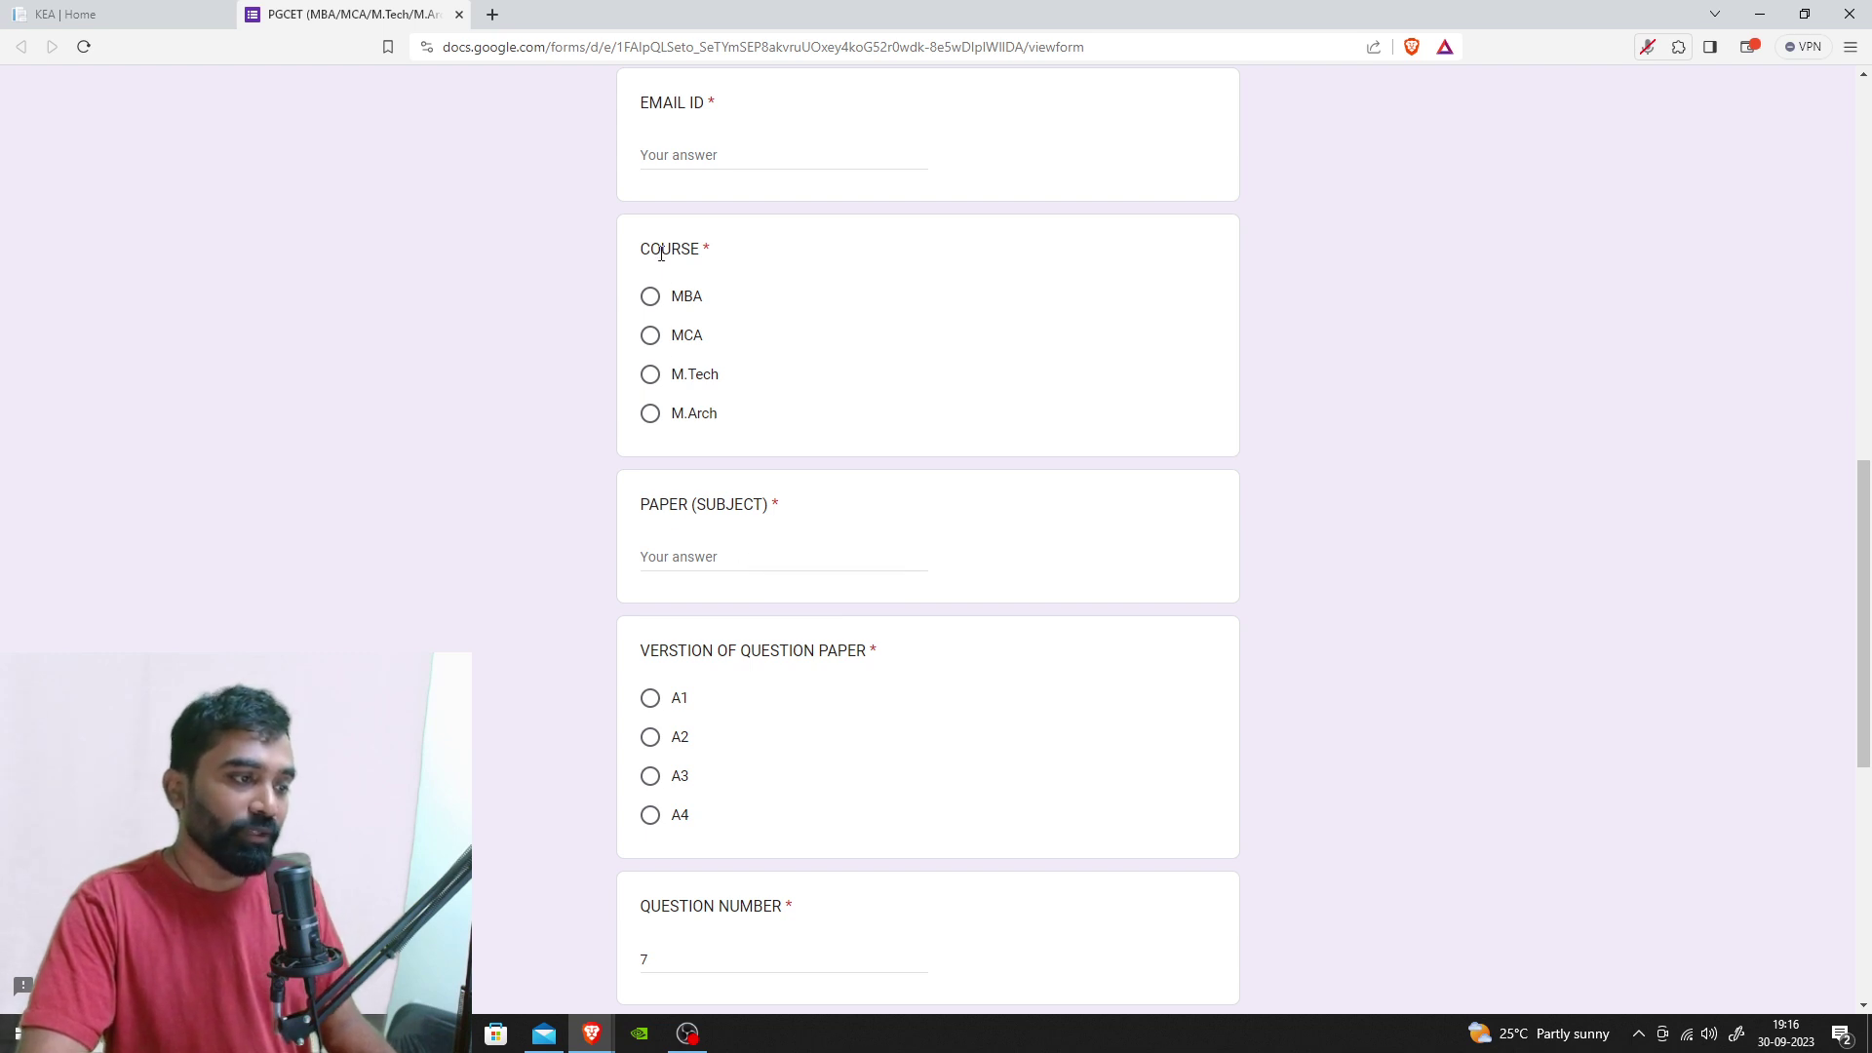
{"action": "scroll", "coordinate": [719, 546], "scroll_direction": "down", "scroll_amount": 1}
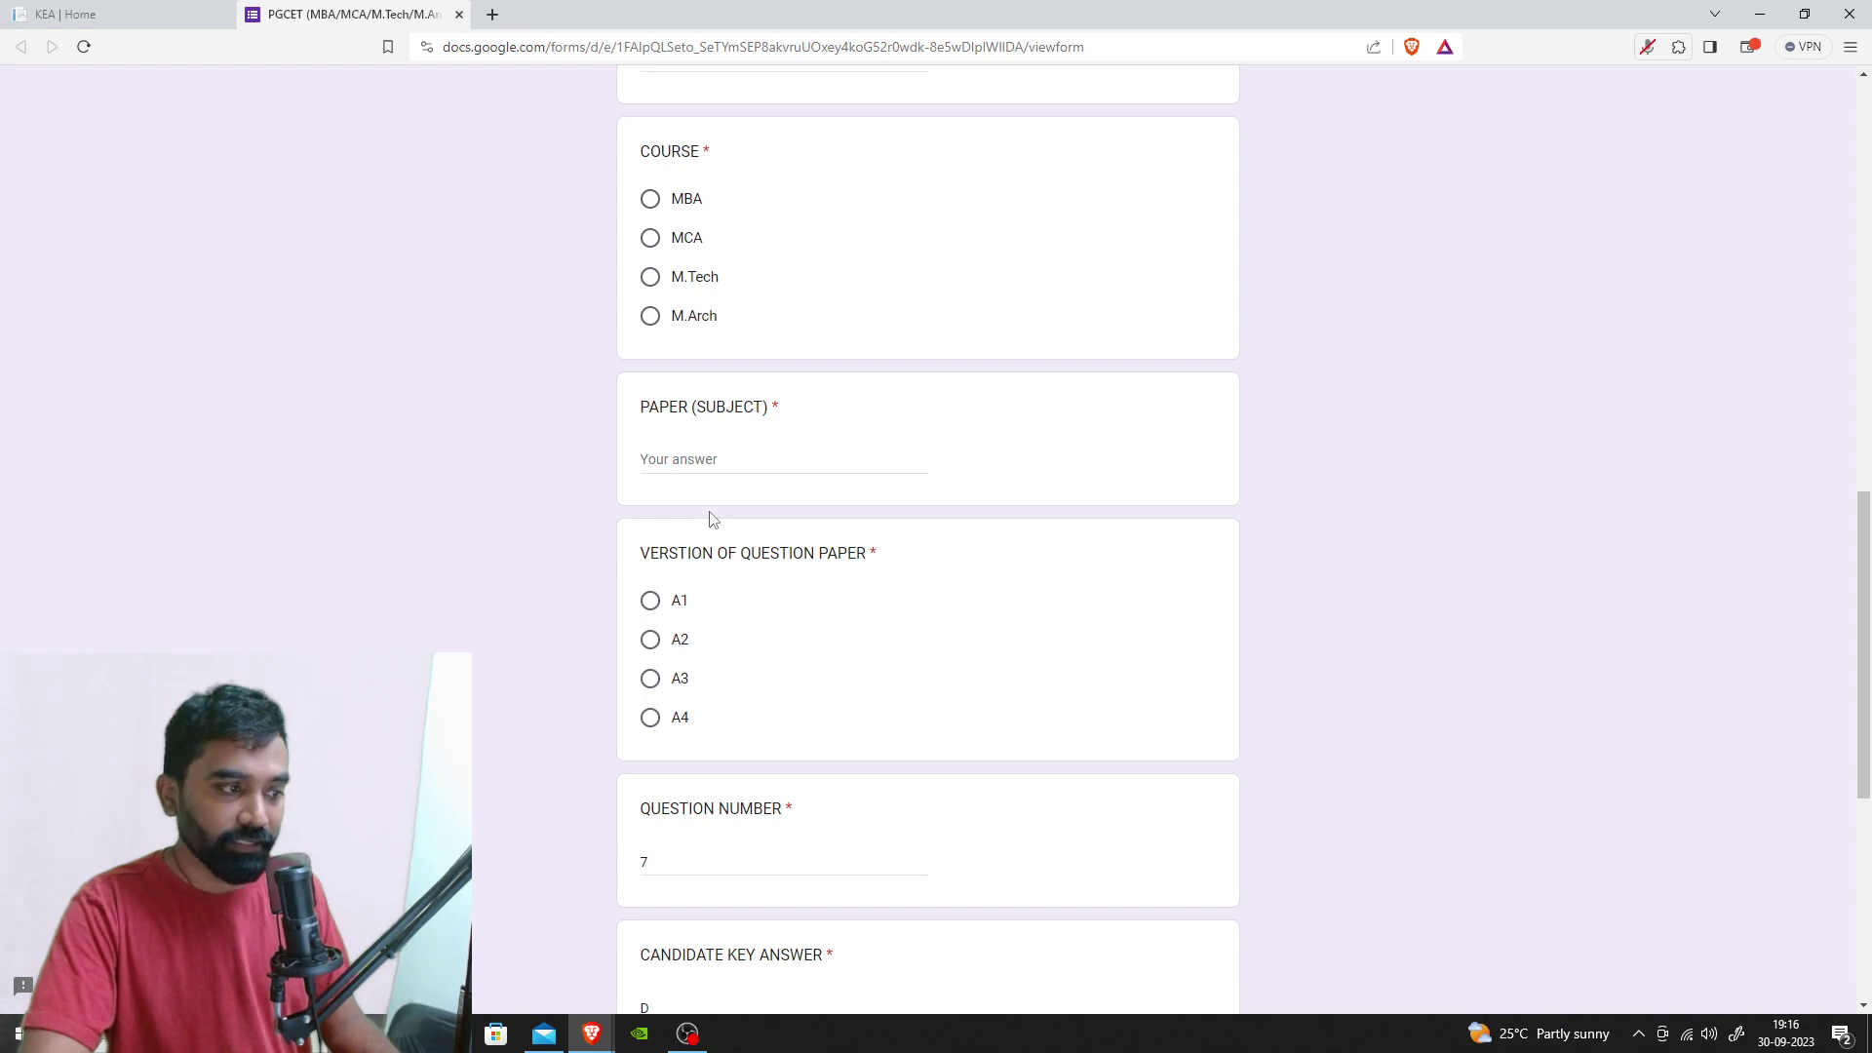
{"action": "scroll", "coordinate": [722, 593], "scroll_direction": "down", "scroll_amount": 2}
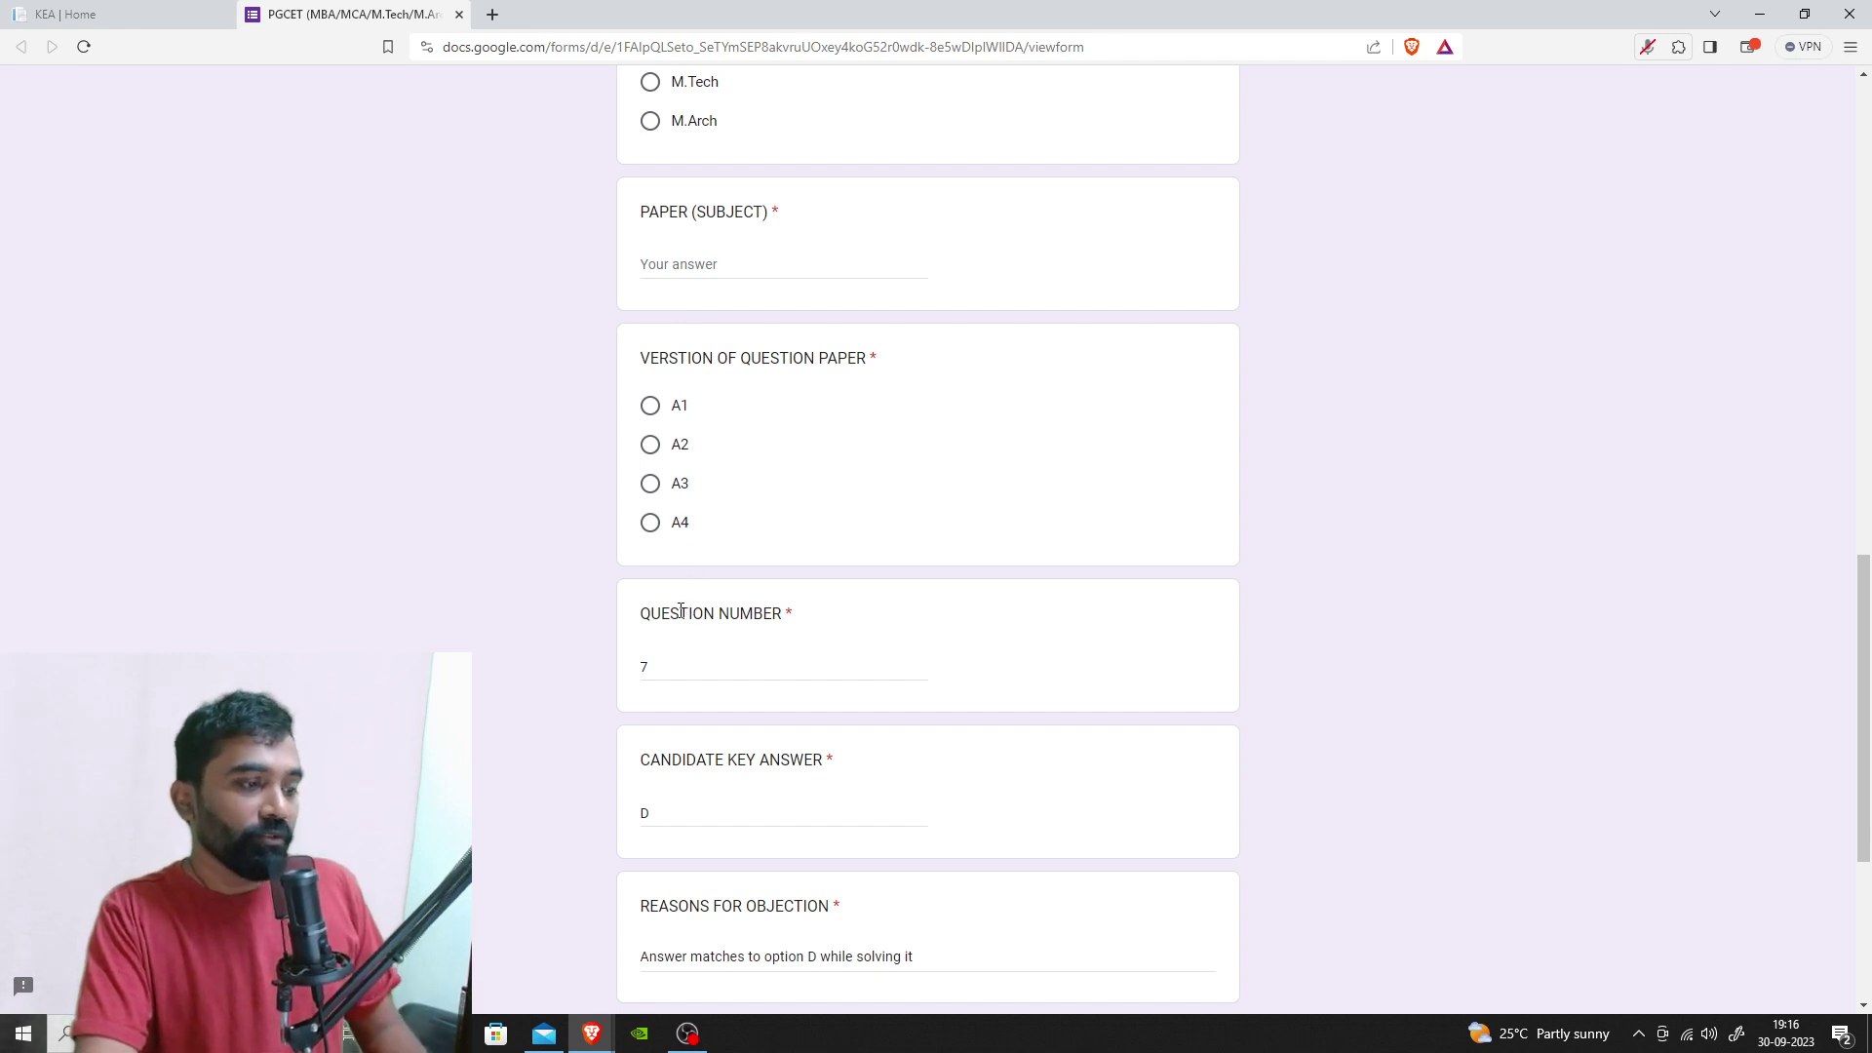
{"action": "scroll", "coordinate": [717, 624], "scroll_direction": "down", "scroll_amount": 2}
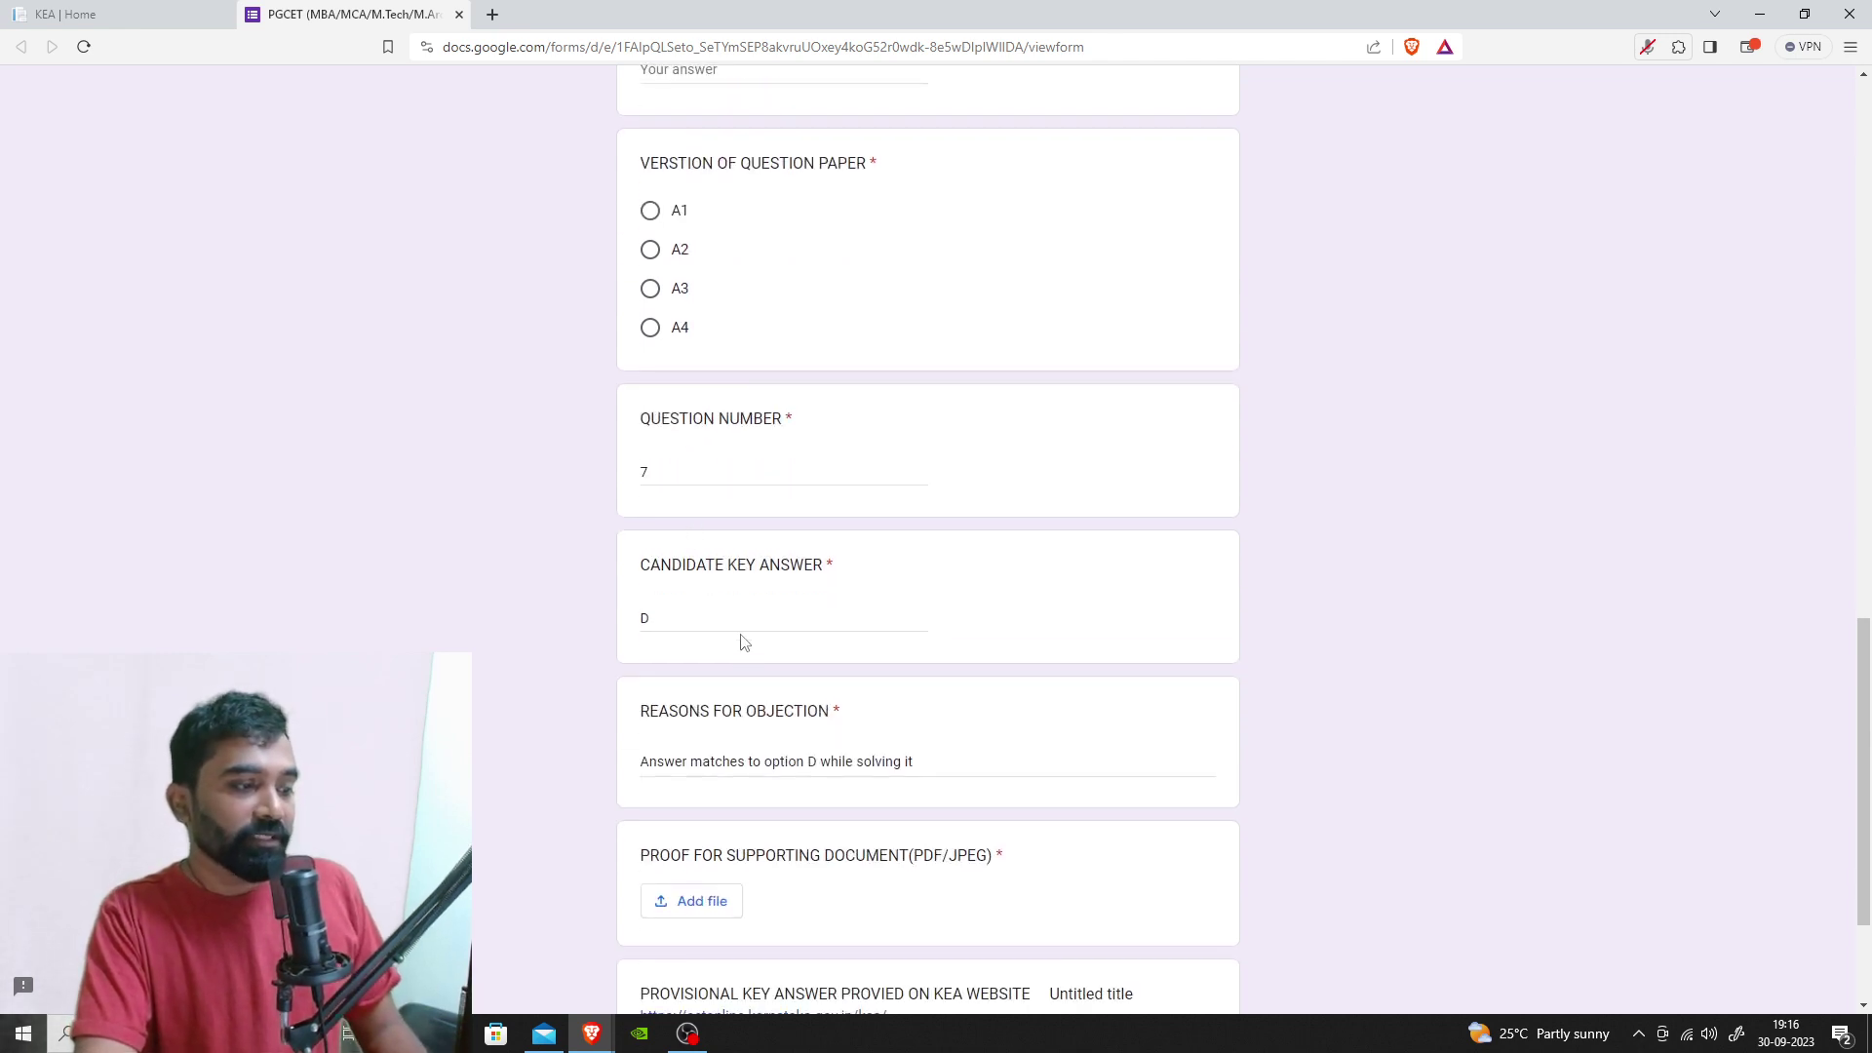
Clear question number 7, candidate key answer D and the objection reason text from the form
{"action": "double_click", "coordinate": [676, 477]}
{"action": "key", "text": "BackSpace"}
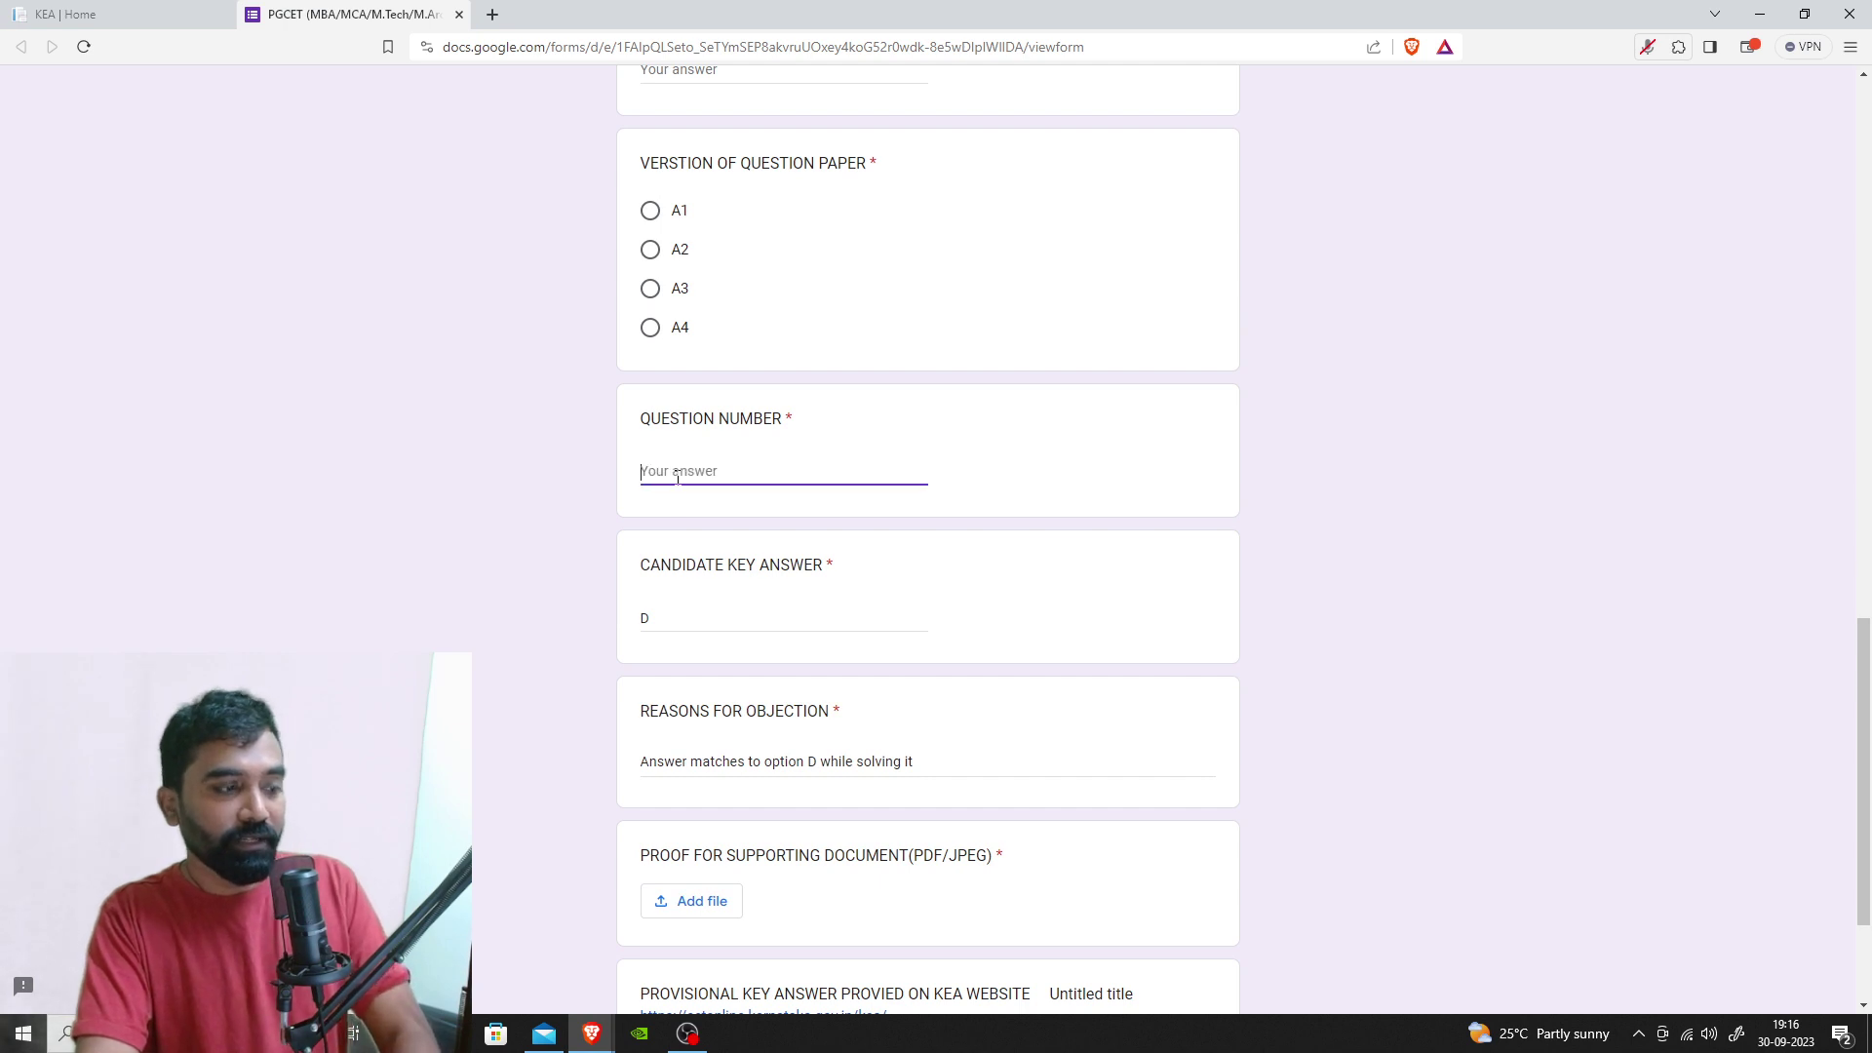
{"action": "left_click", "coordinate": [666, 614]}
{"action": "left_click", "coordinate": [674, 647]}
{"action": "key", "text": "BackSpace"}
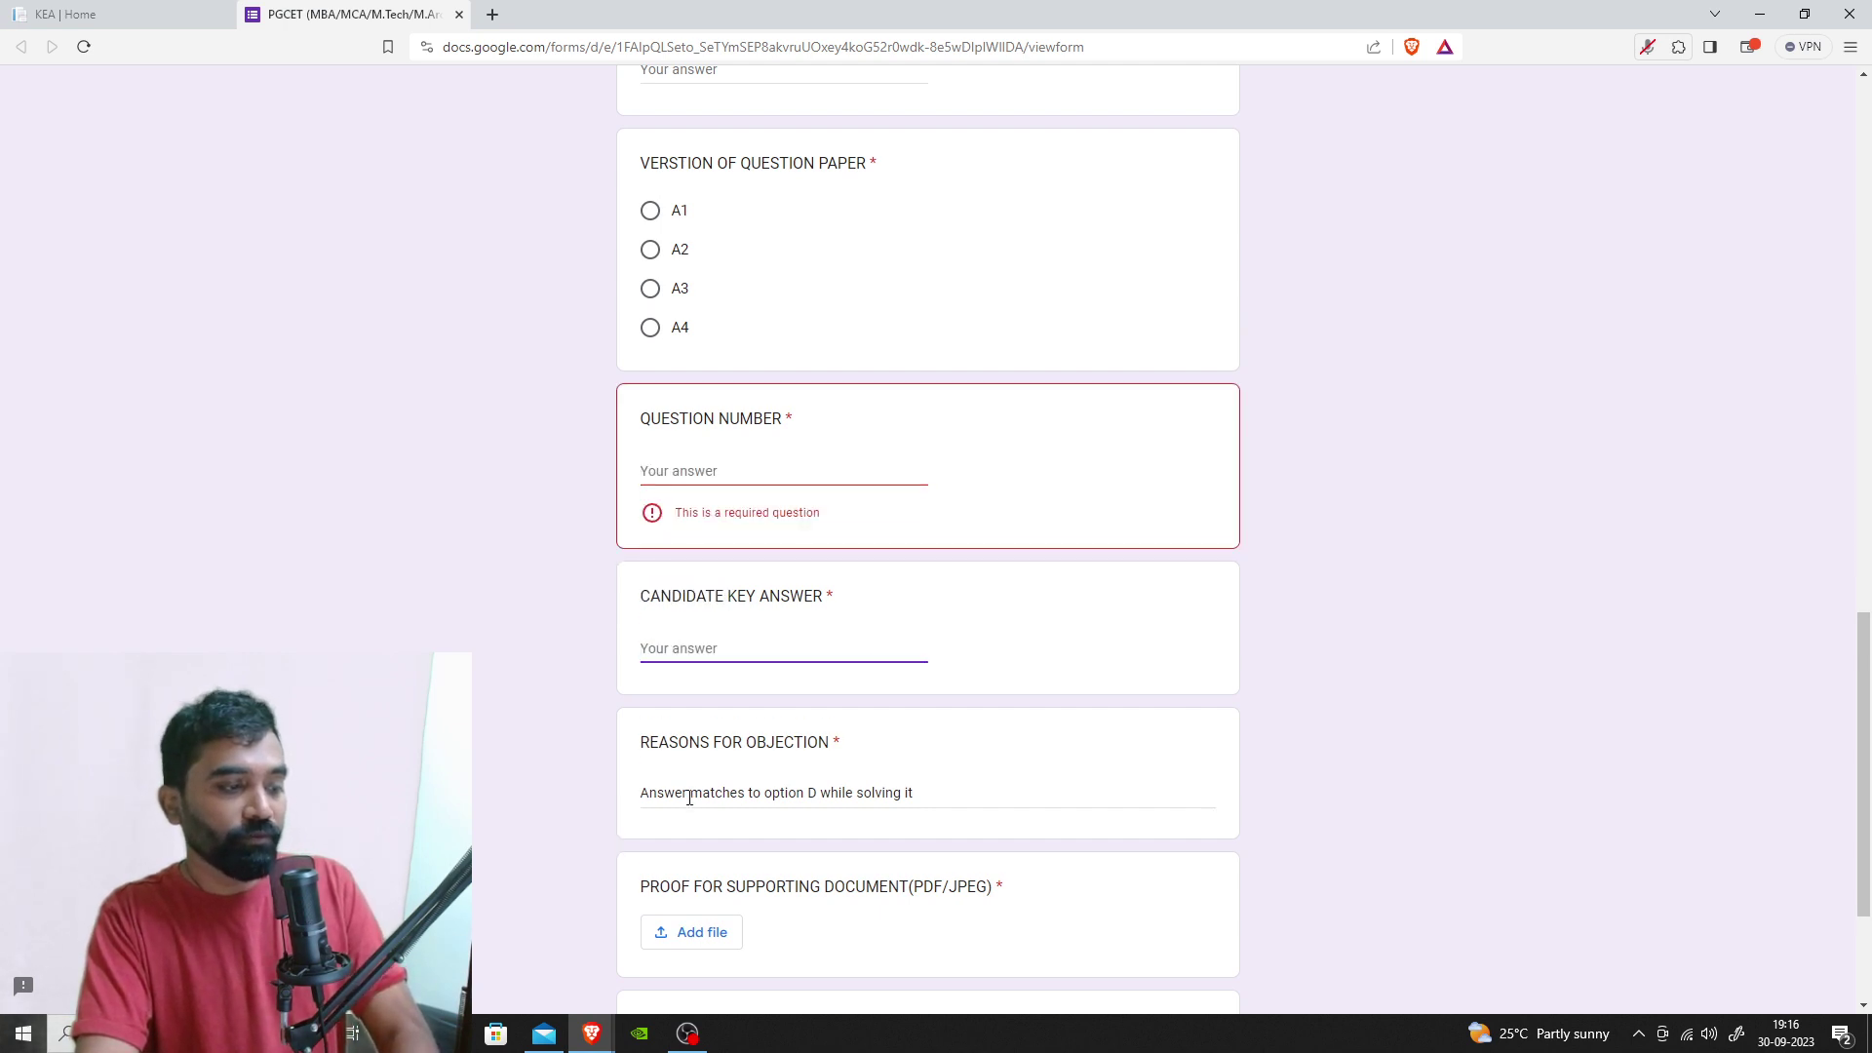
{"action": "left_click", "coordinate": [690, 798]}
{"action": "triple_click", "coordinate": [710, 823]}
{"action": "key", "text": "BackSpace"}
{"action": "left_click", "coordinate": [1404, 585]}
{"action": "scroll", "coordinate": [1014, 527], "scroll_direction": "down", "scroll_amount": 2}
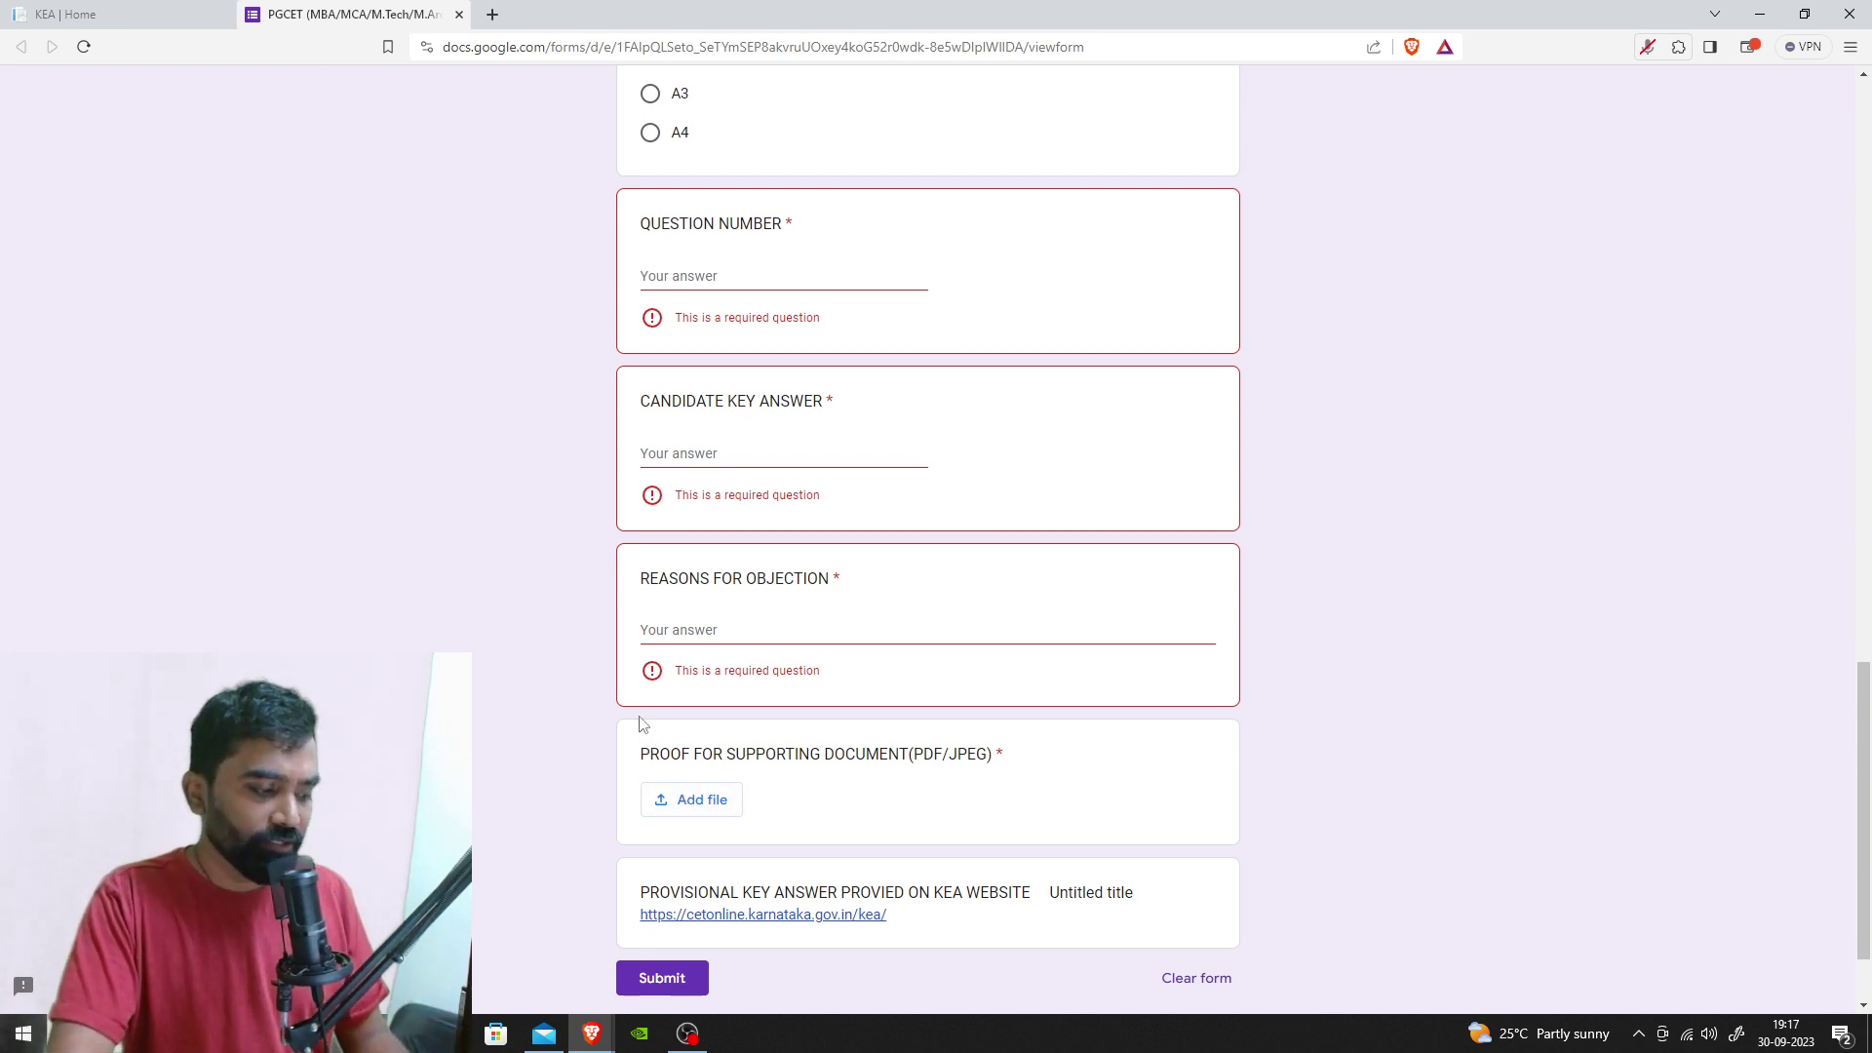
{"action": "mouse_move", "coordinate": [597, 1031]}
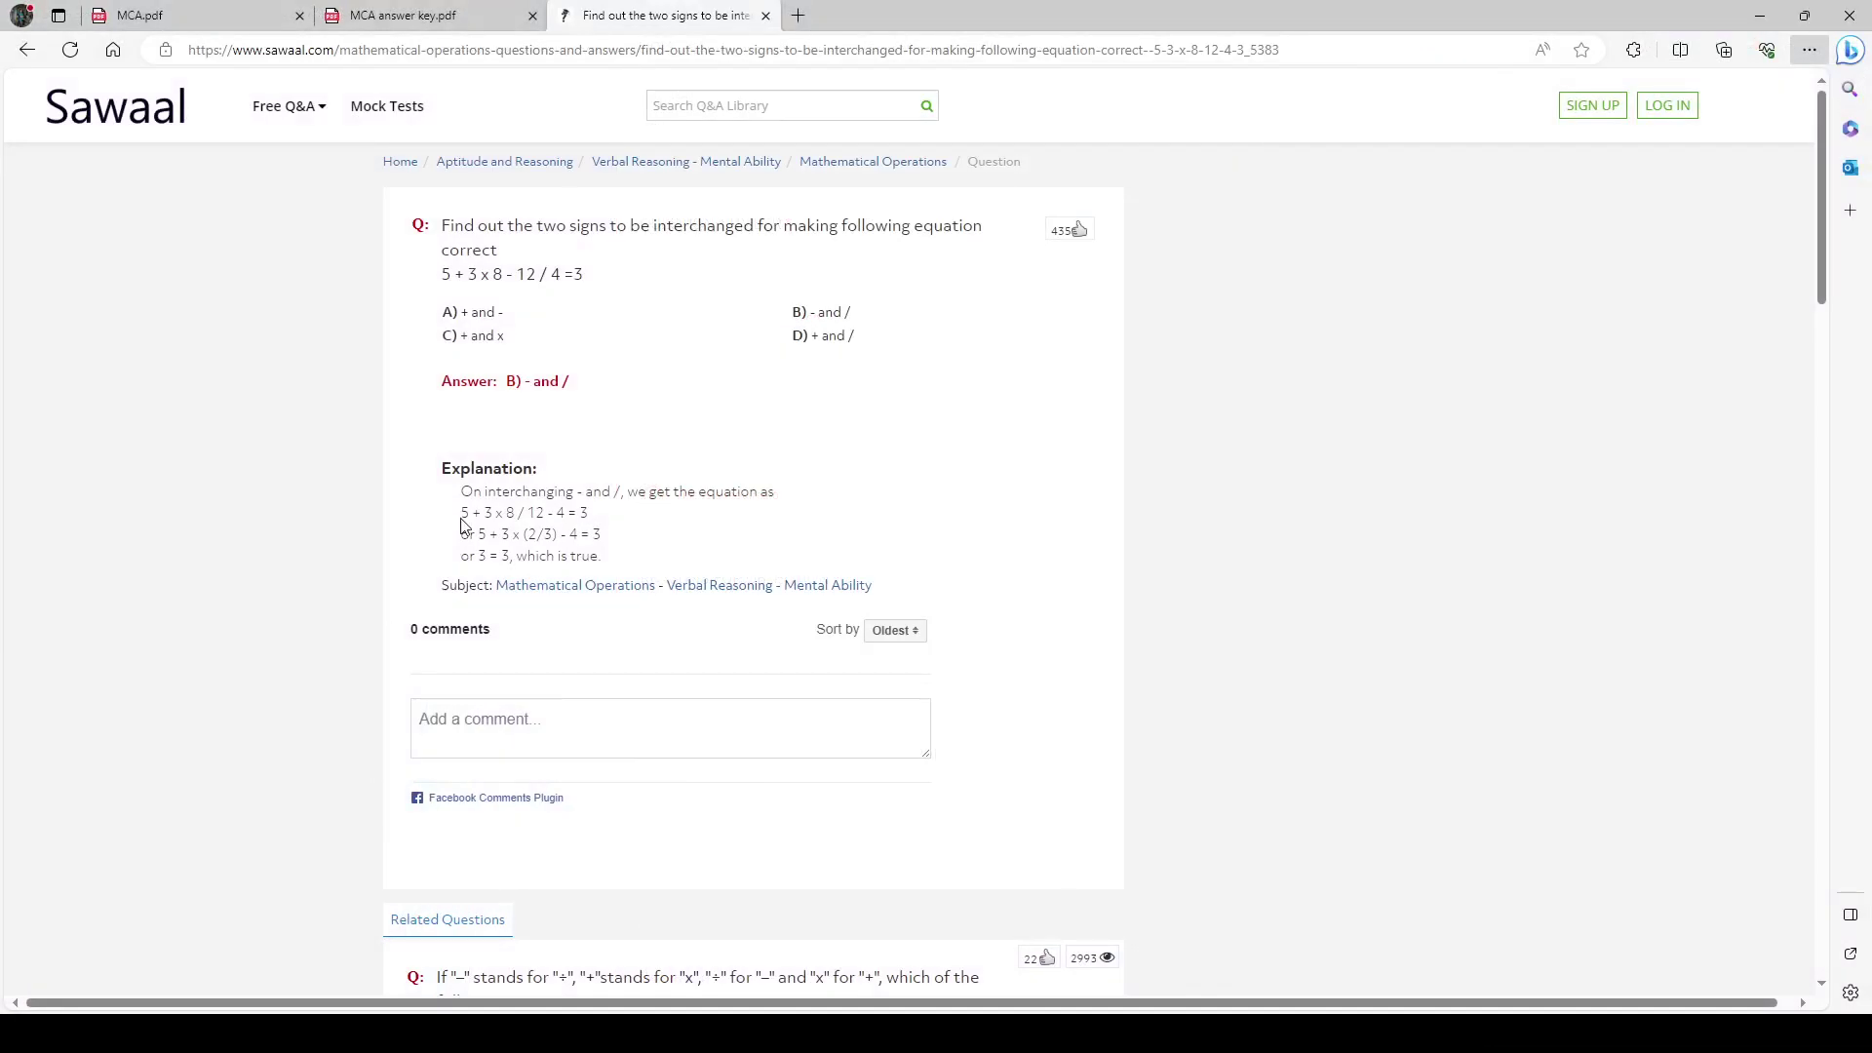
Handwrite ink notes above question 7 in the MCA answer key PDF
{"action": "left_click", "coordinate": [203, 17]}
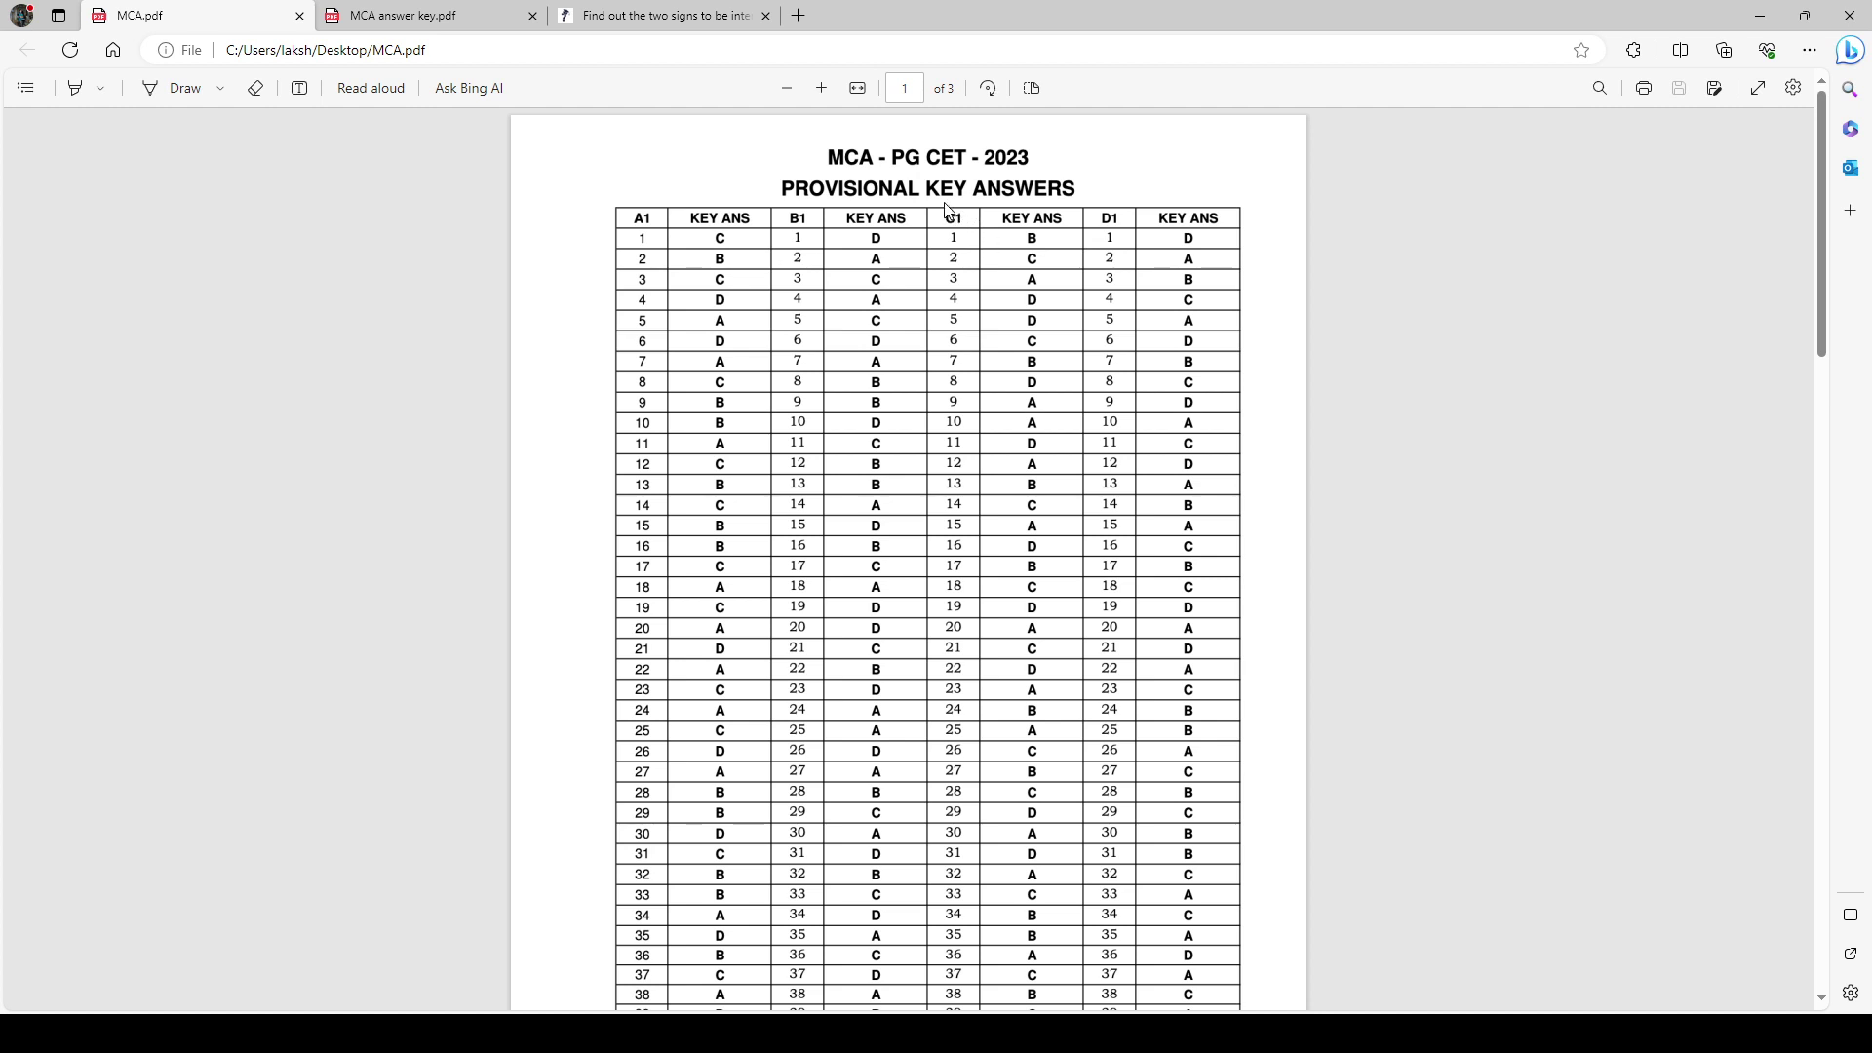
{"action": "left_click", "coordinate": [378, 17]}
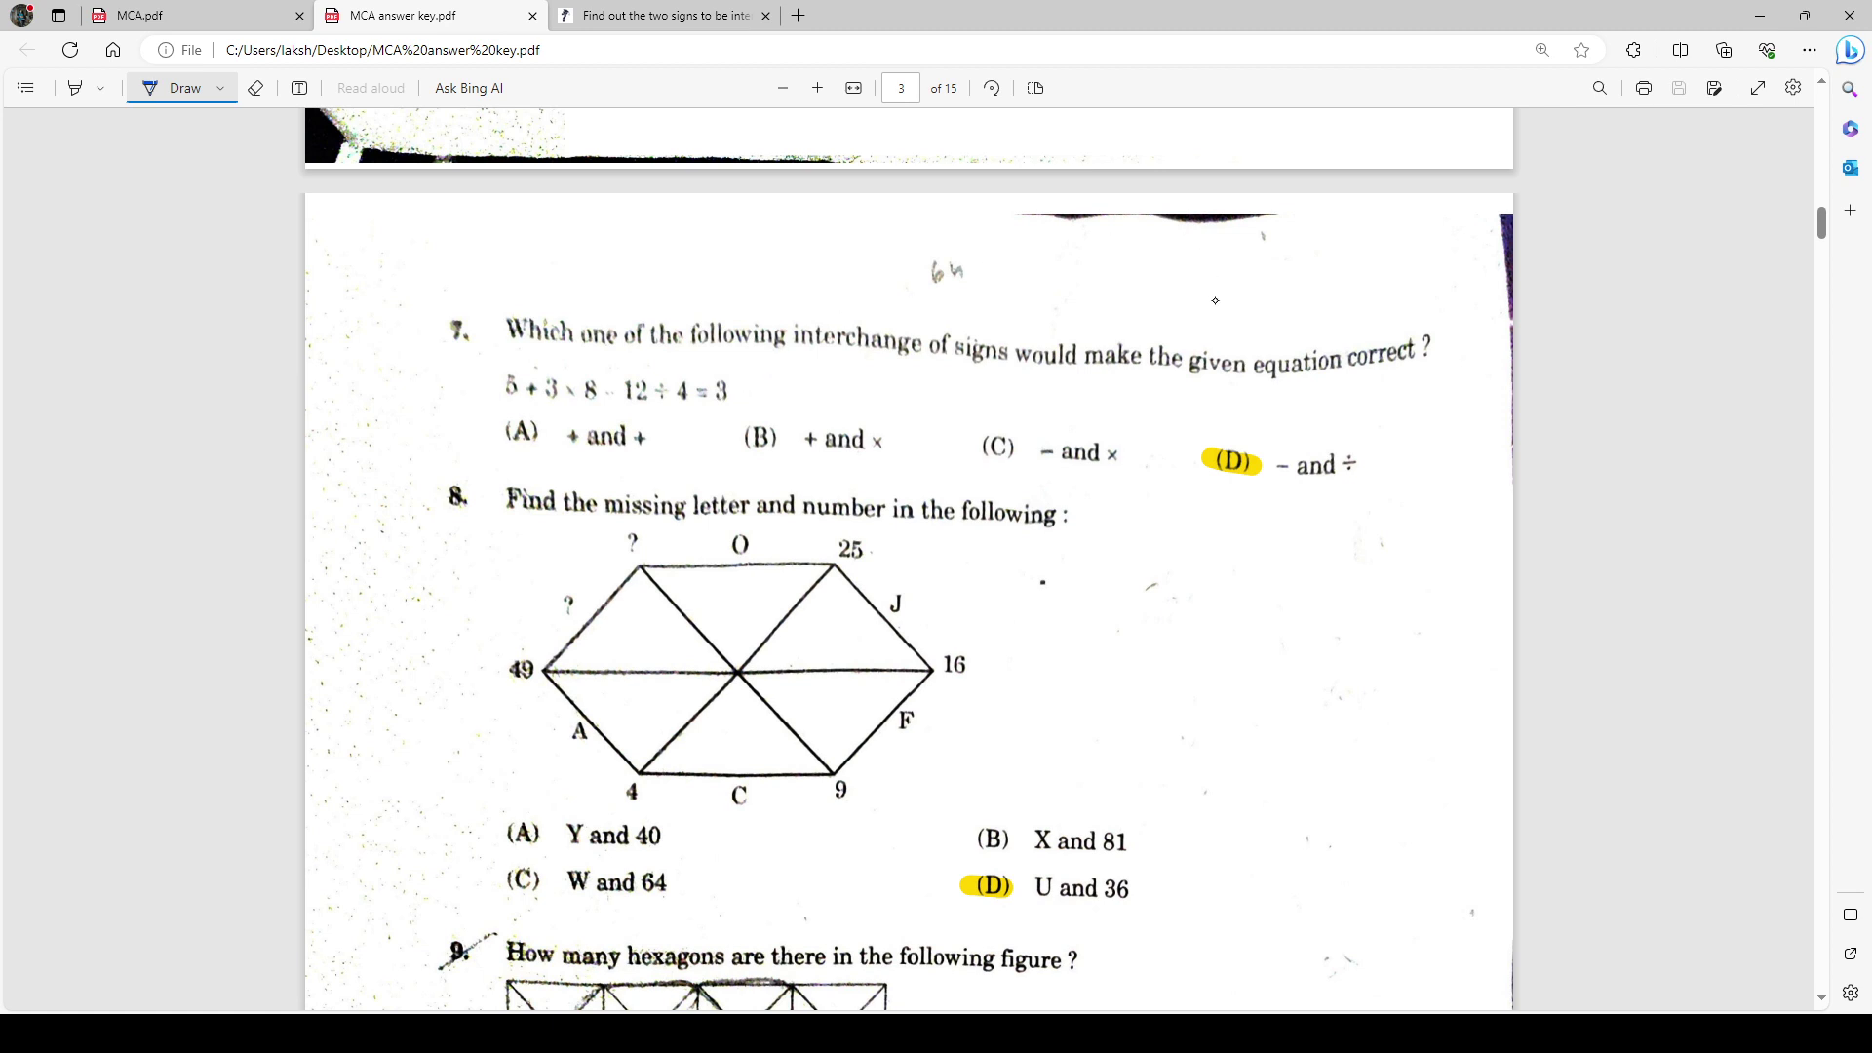
{"action": "mouse_move", "coordinate": [1209, 284]}
{"action": "left_mouse_down"}
{"action": "mouse_move", "coordinate": [1244, 320]}
{"action": "mouse_move", "coordinate": [1292, 284]}
{"action": "mouse_move", "coordinate": [1390, 276]}
{"action": "left_mouse_up"}
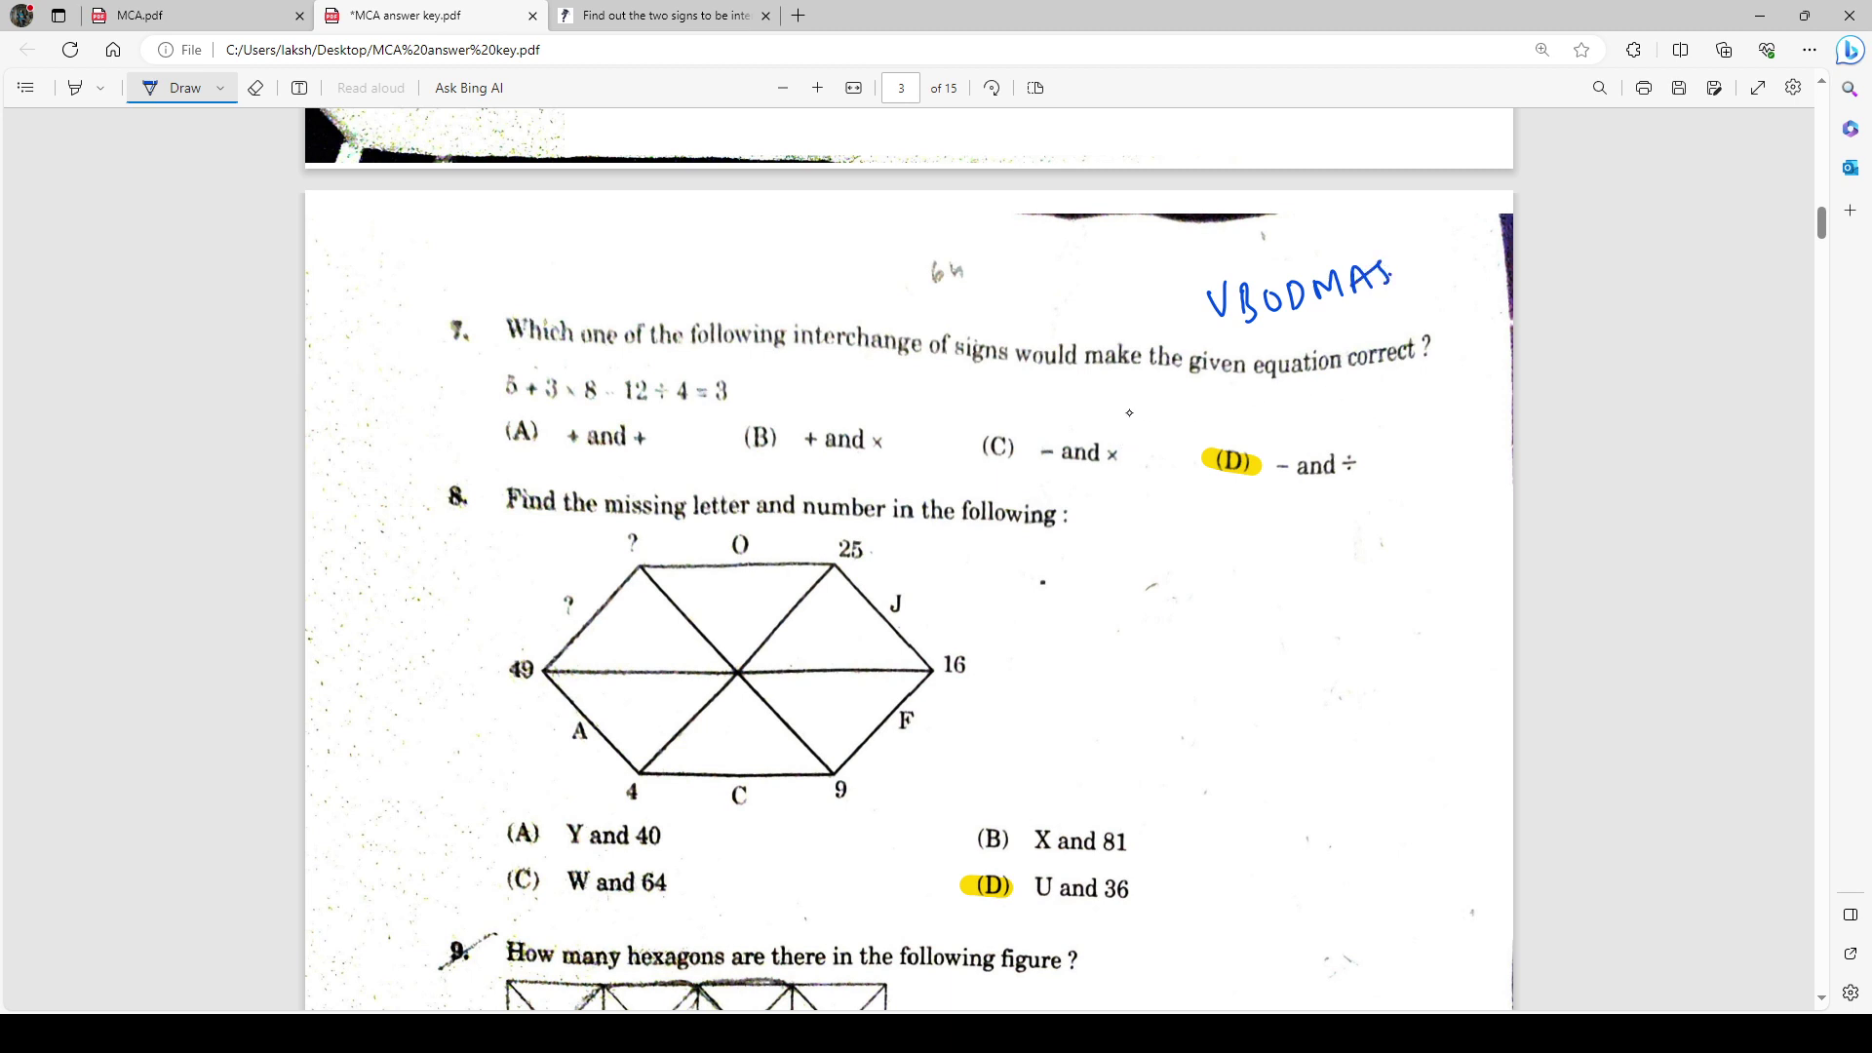
Circle provisional answer B for question 7 in column C1 of MCA.pdf, then return to the answer key
{"action": "left_click", "coordinate": [176, 15]}
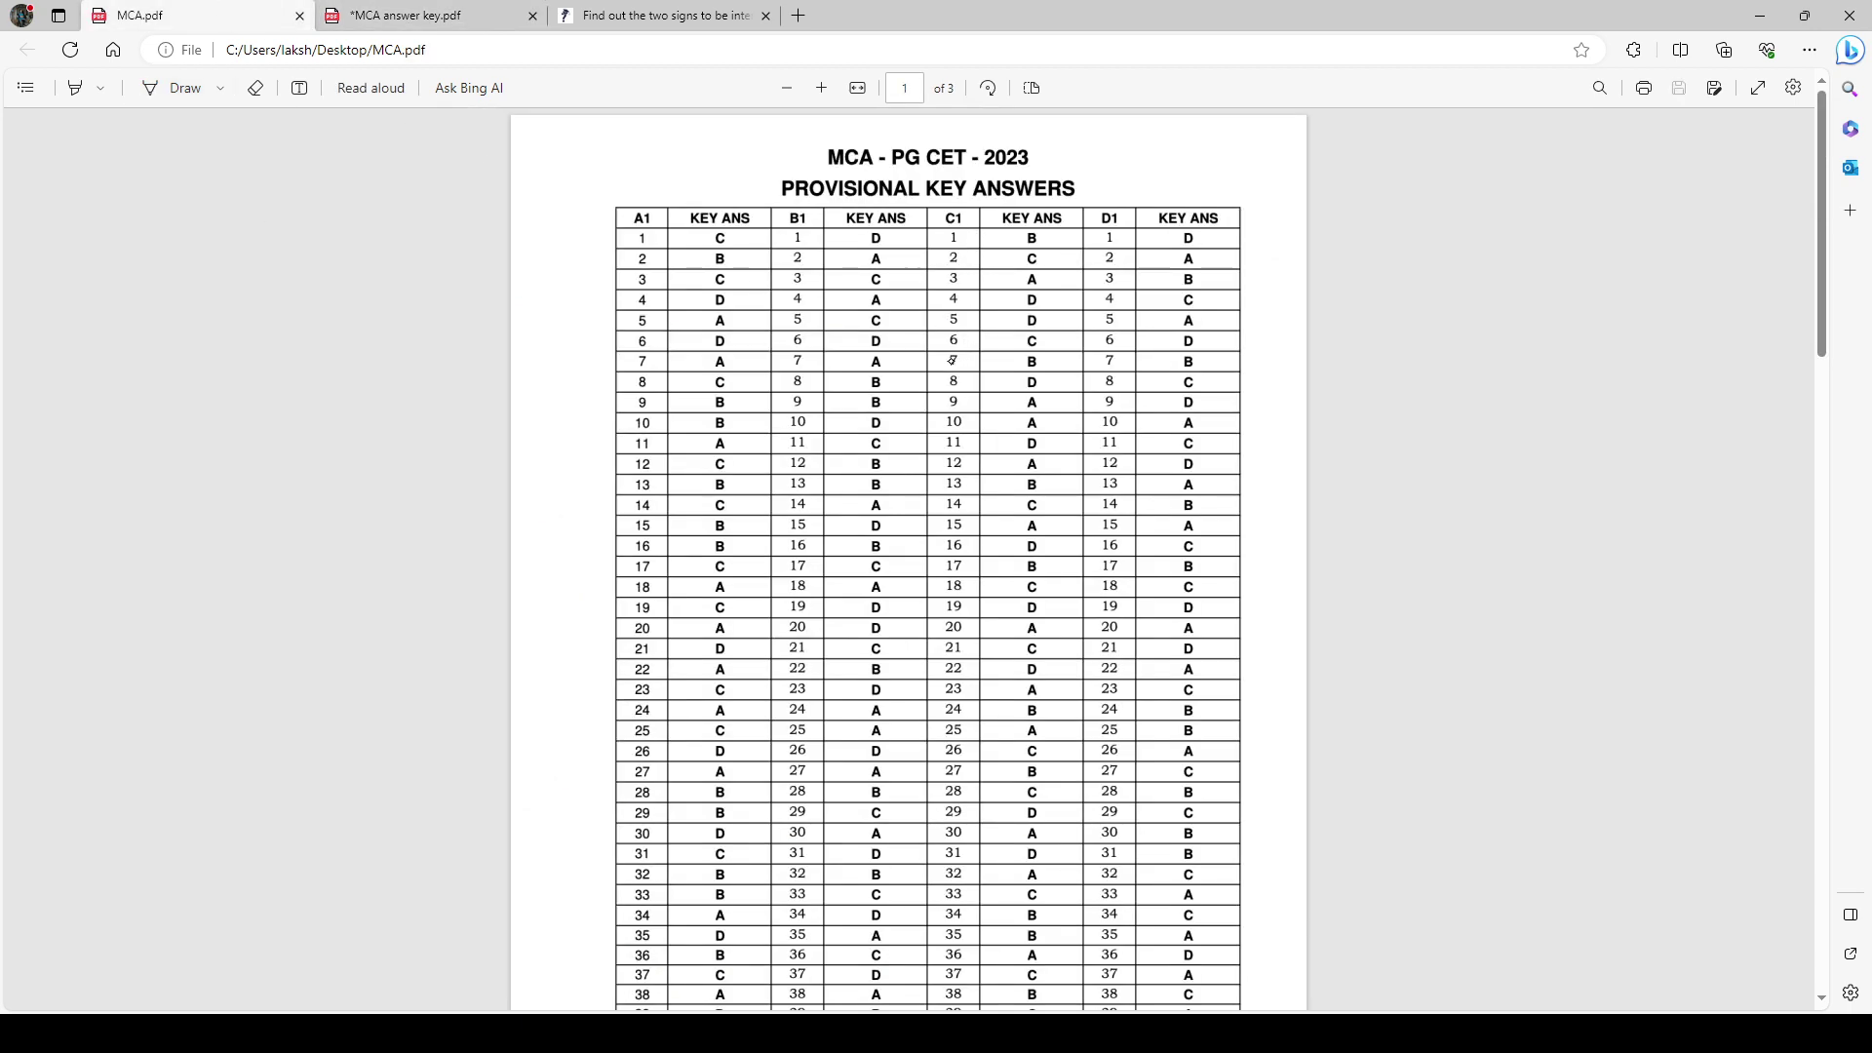
{"action": "left_click", "coordinate": [181, 88]}
{"action": "mouse_move", "coordinate": [1039, 344]}
{"action": "left_mouse_down"}
{"action": "mouse_move", "coordinate": [1035, 381]}
{"action": "mouse_move", "coordinate": [1056, 346]}
{"action": "left_mouse_up"}
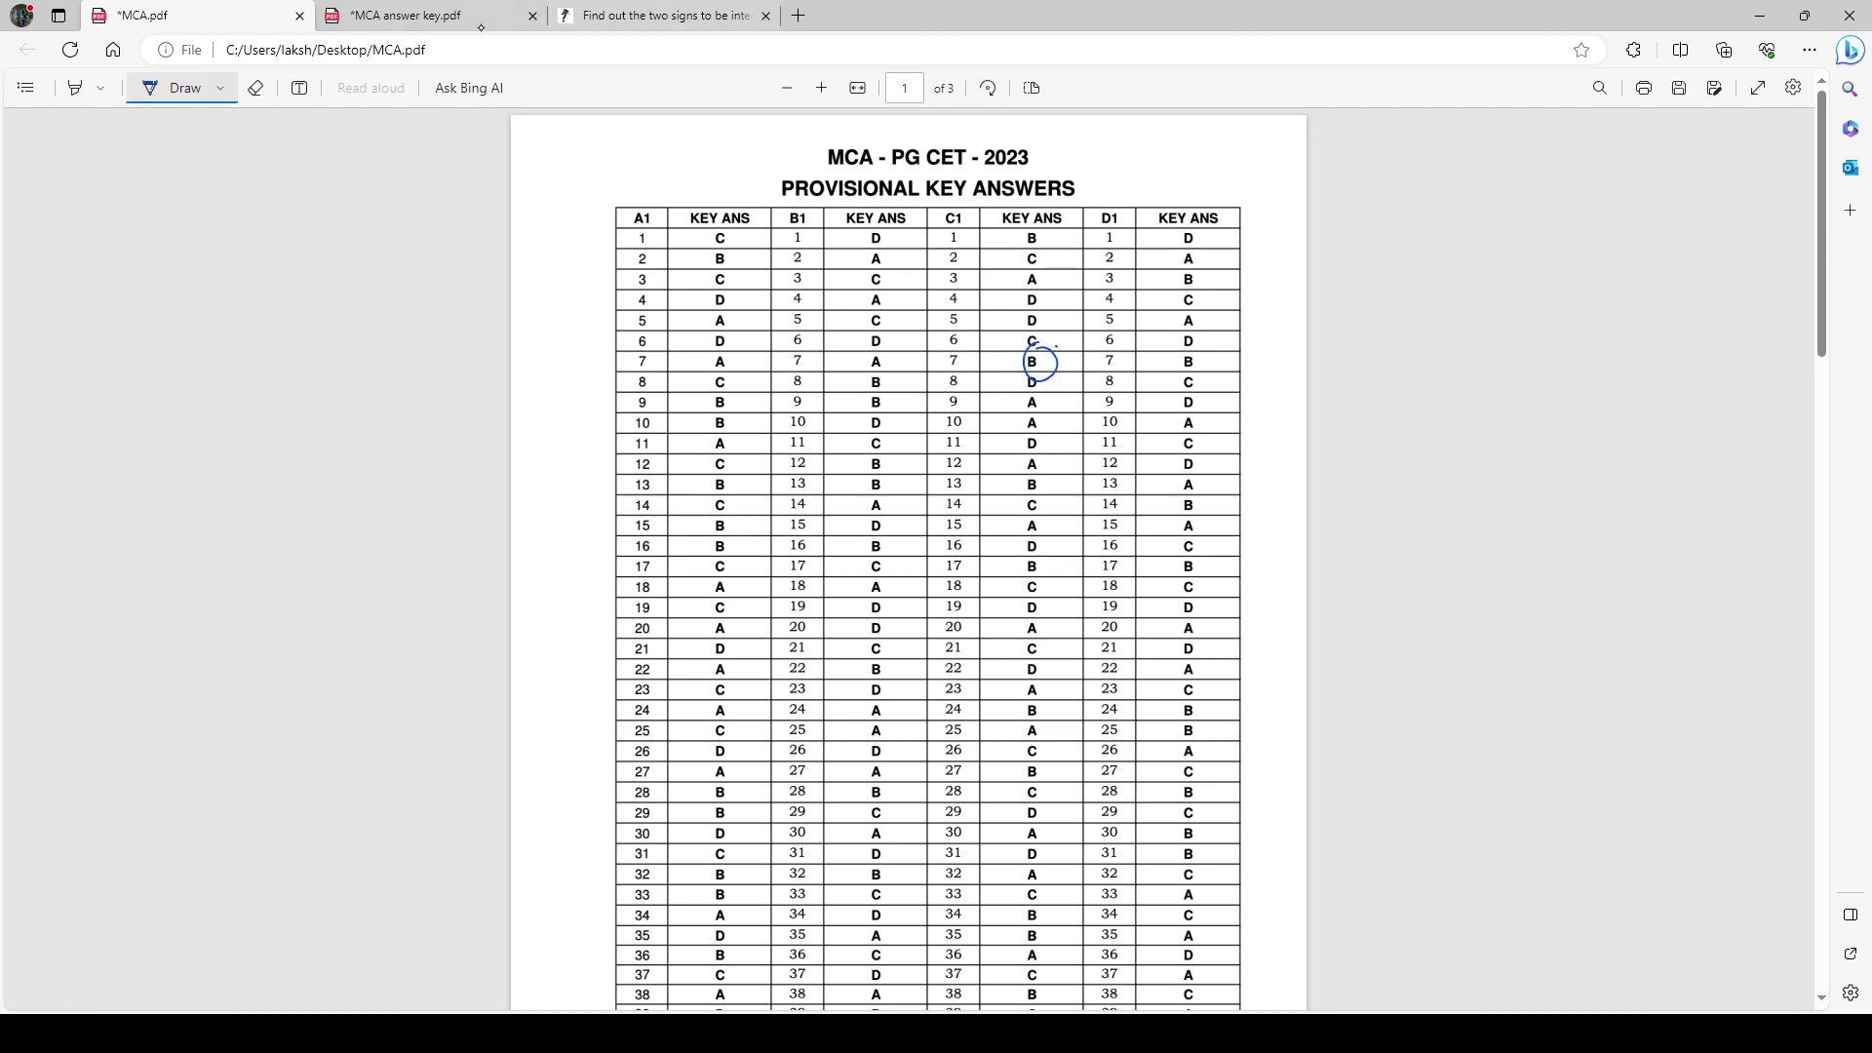
{"action": "left_click", "coordinate": [496, 16]}
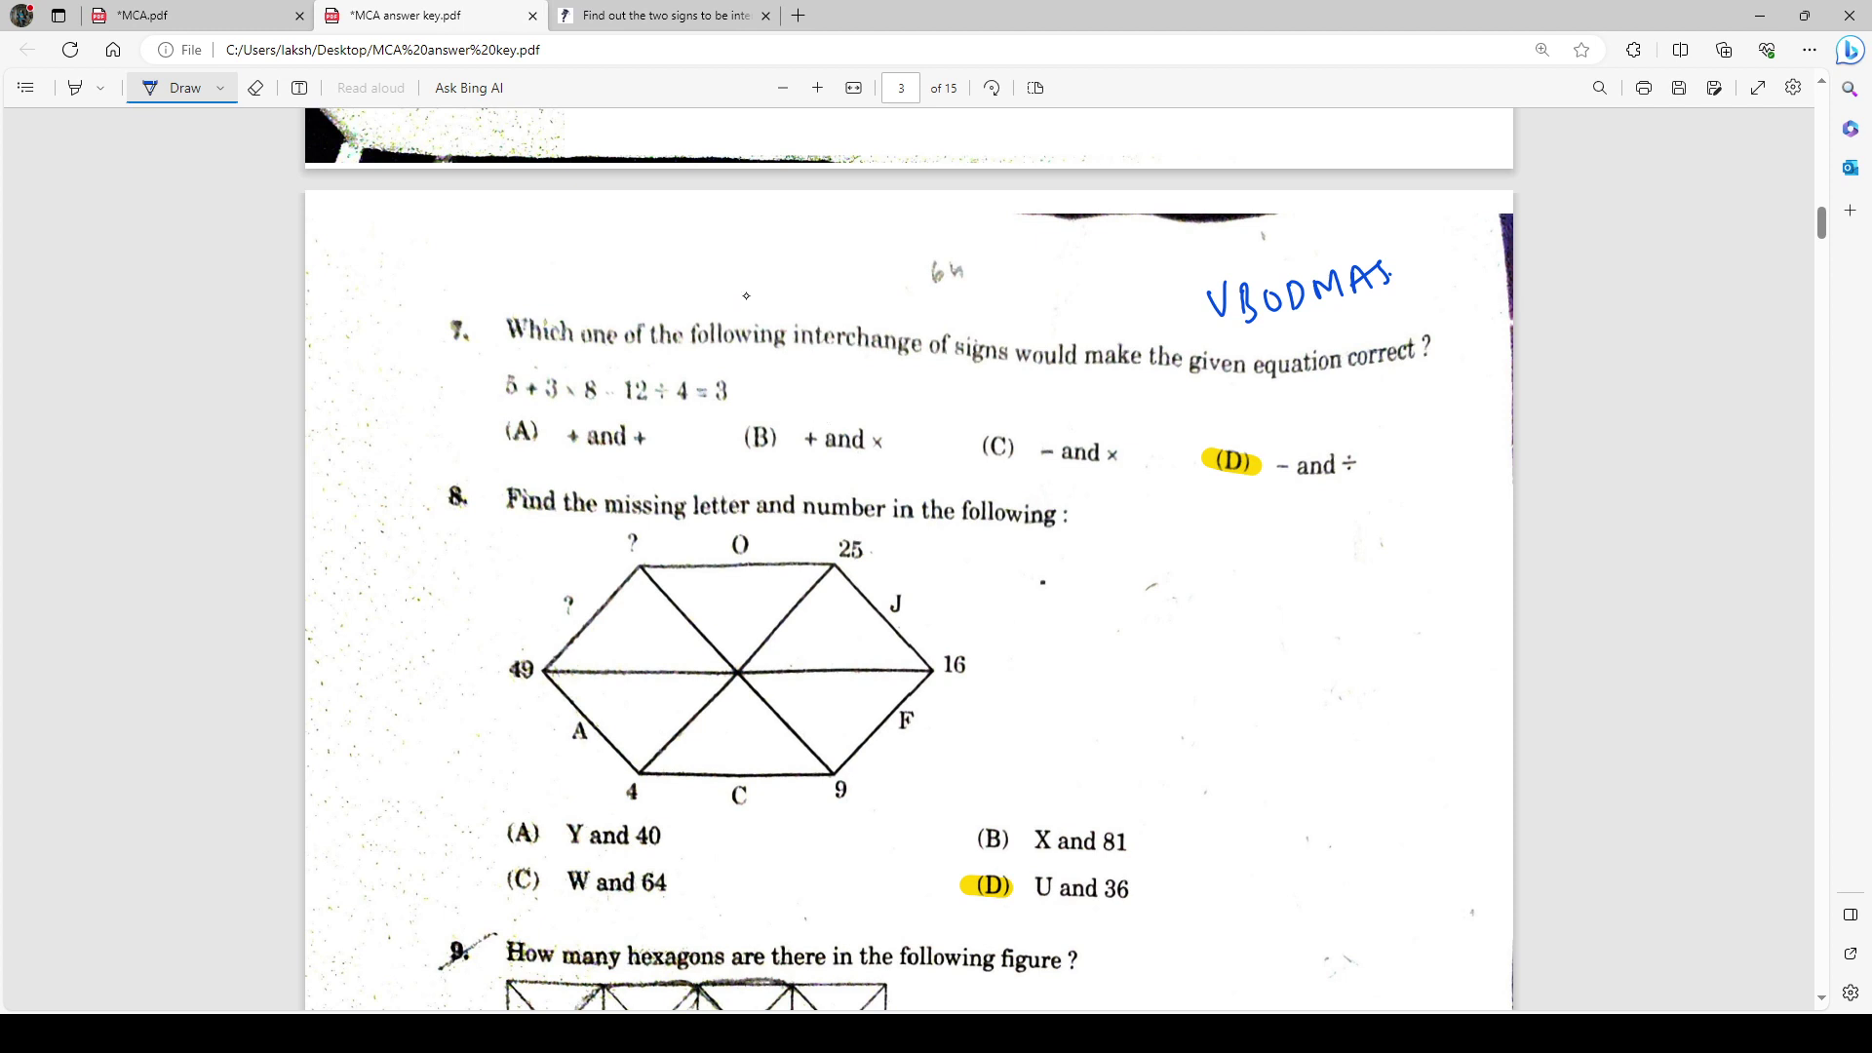
{"action": "left_click", "coordinate": [638, 15]}
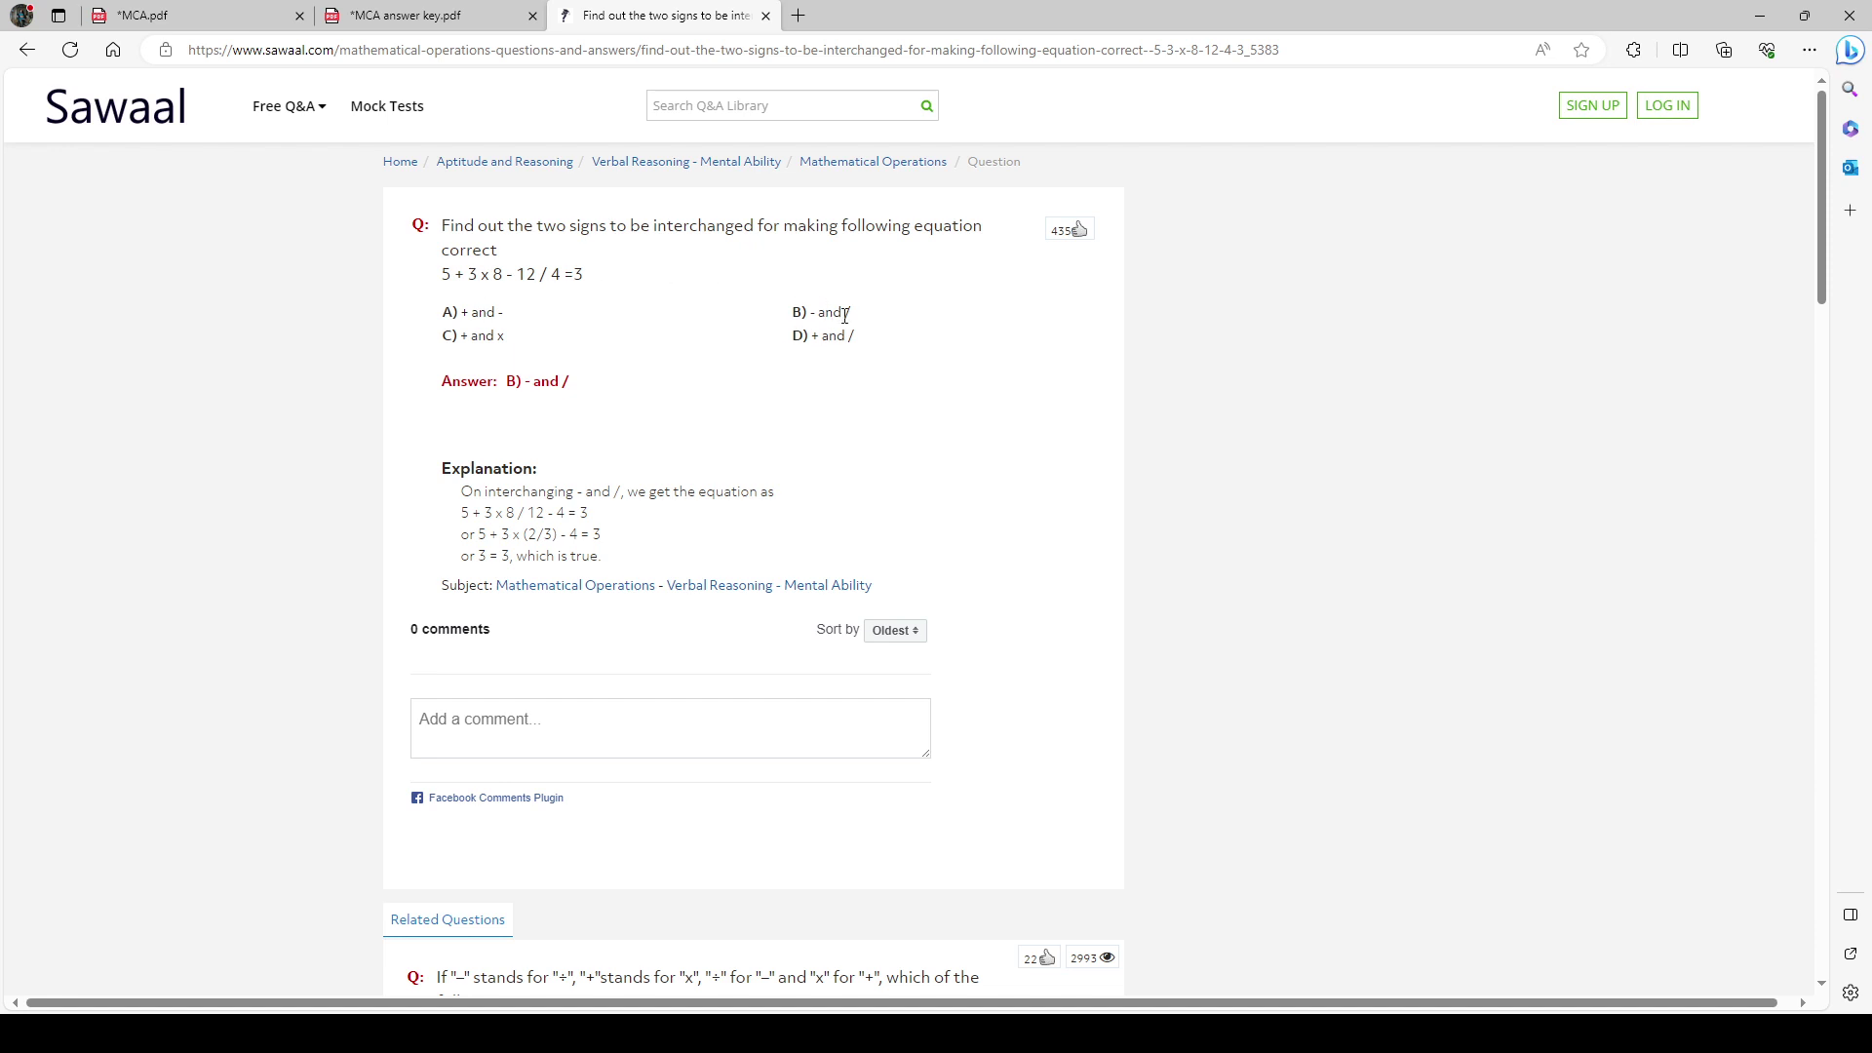
{"action": "key", "text": "ctrl+Tab"}
{"action": "key", "text": "ctrl+Tab"}
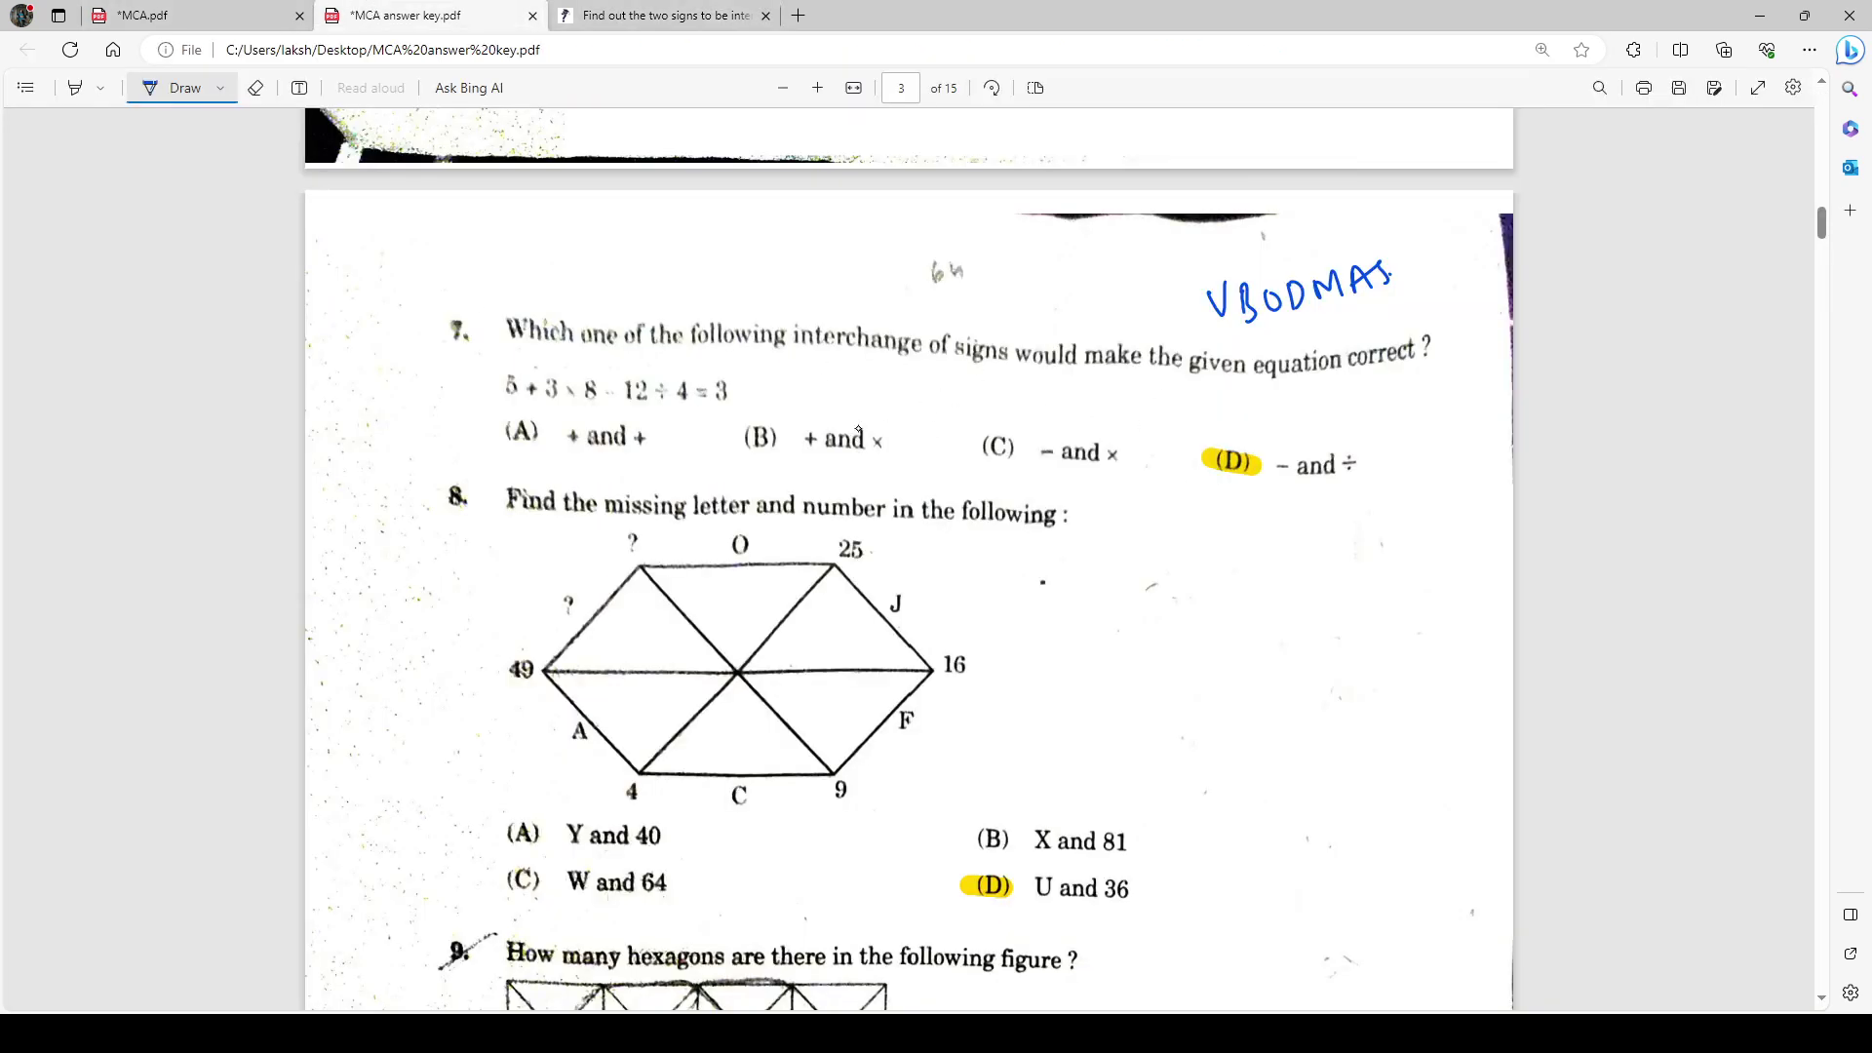
{"action": "key", "text": "ctrl+Tab"}
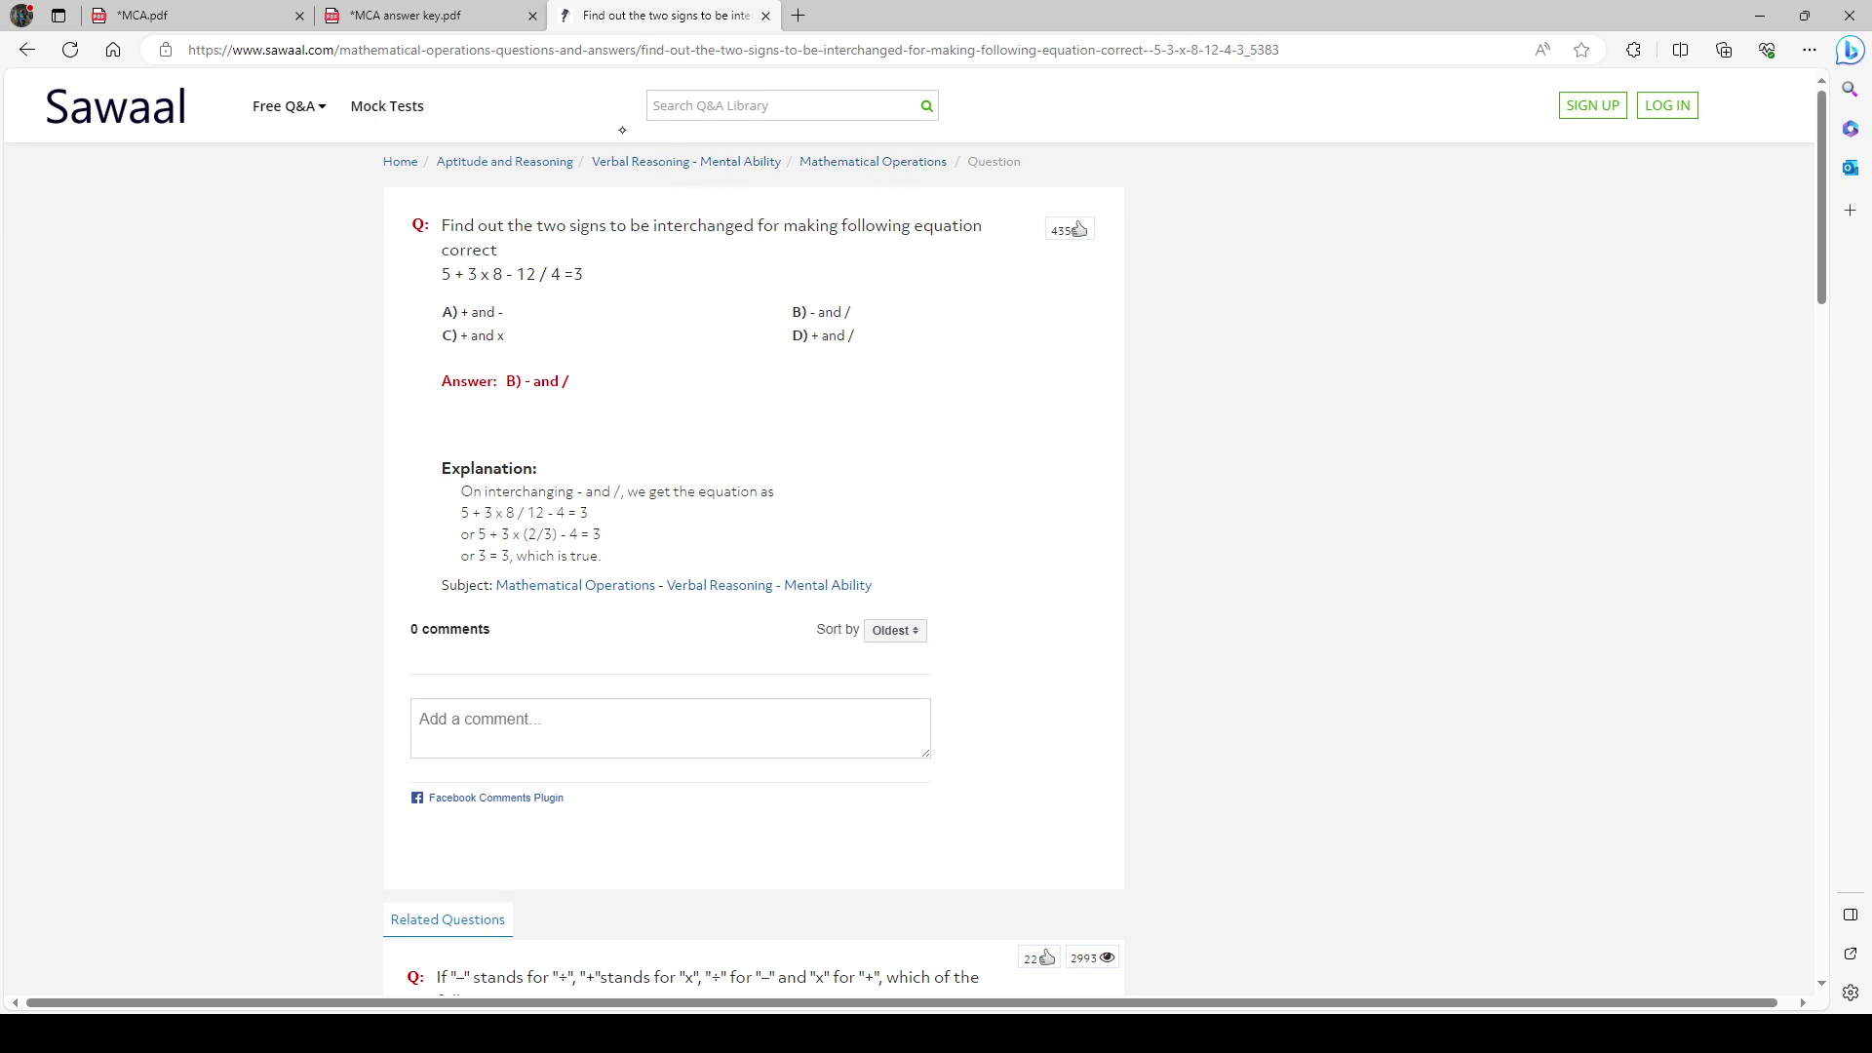
{"action": "left_click", "coordinate": [495, 15]}
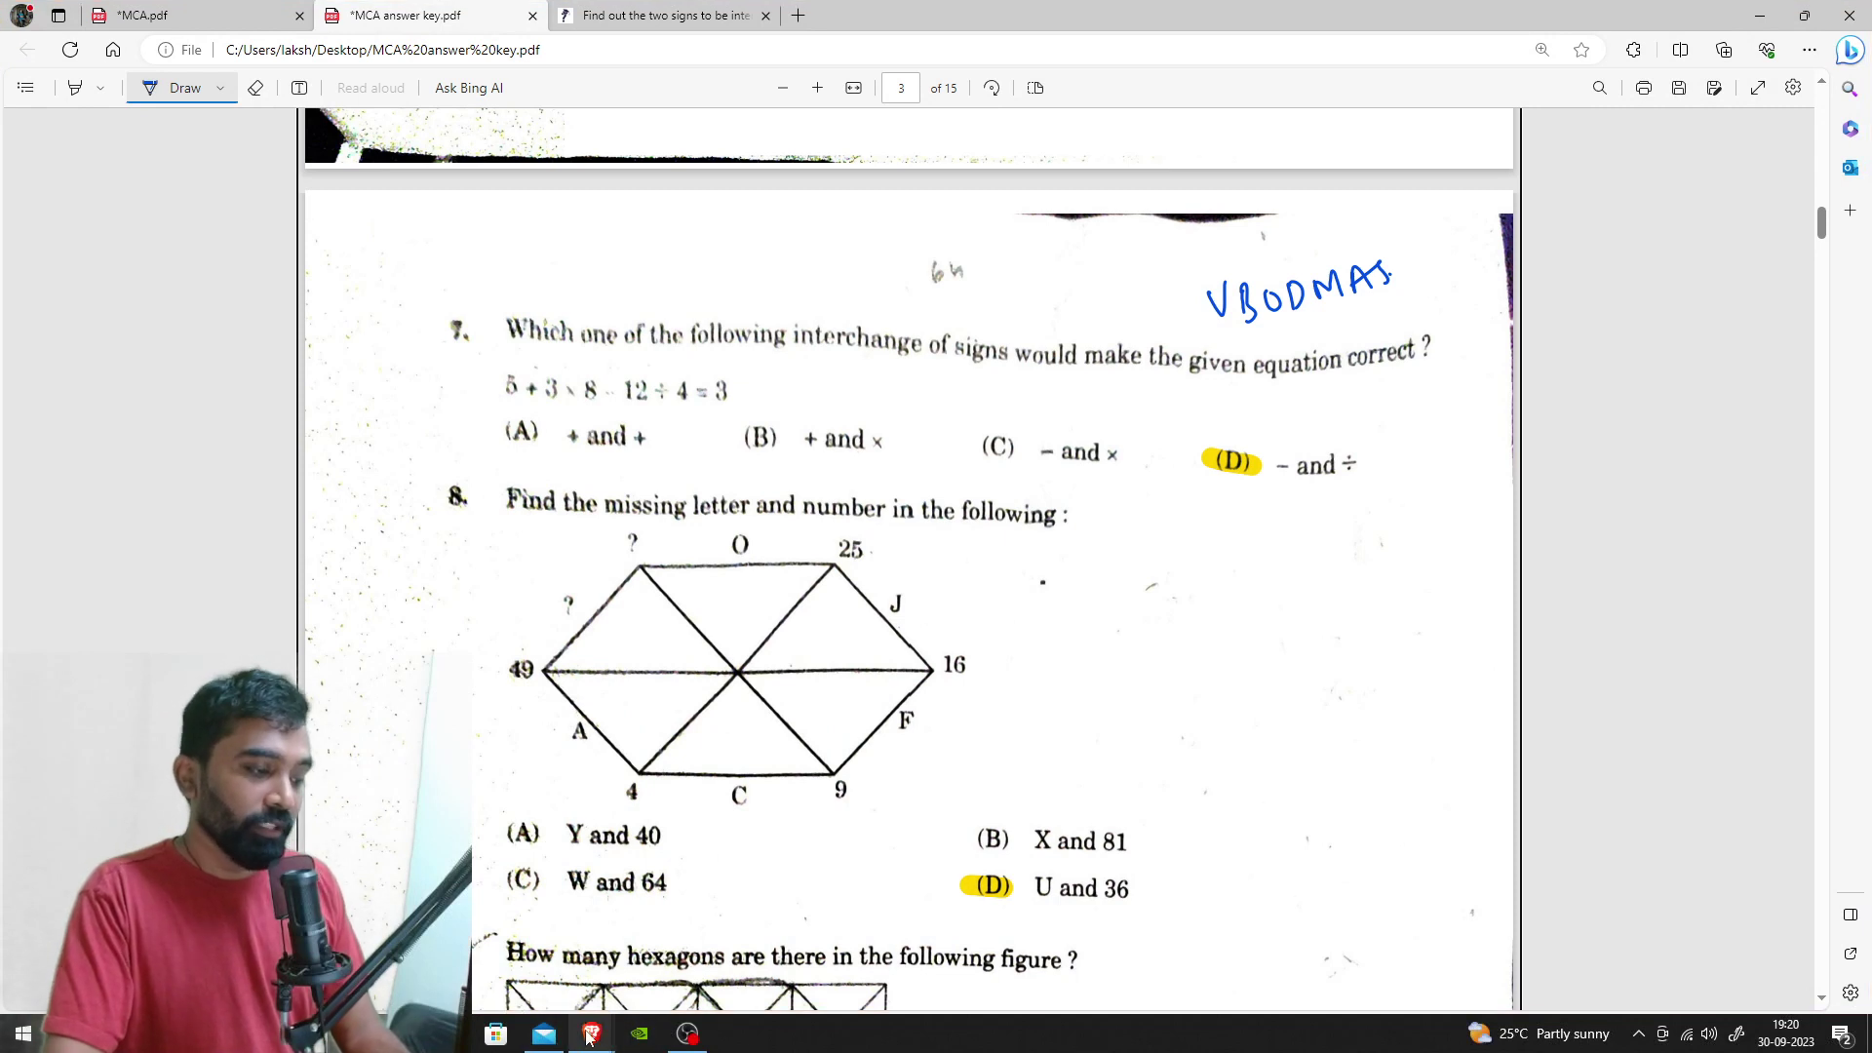
{"action": "mouse_move", "coordinate": [589, 1035]}
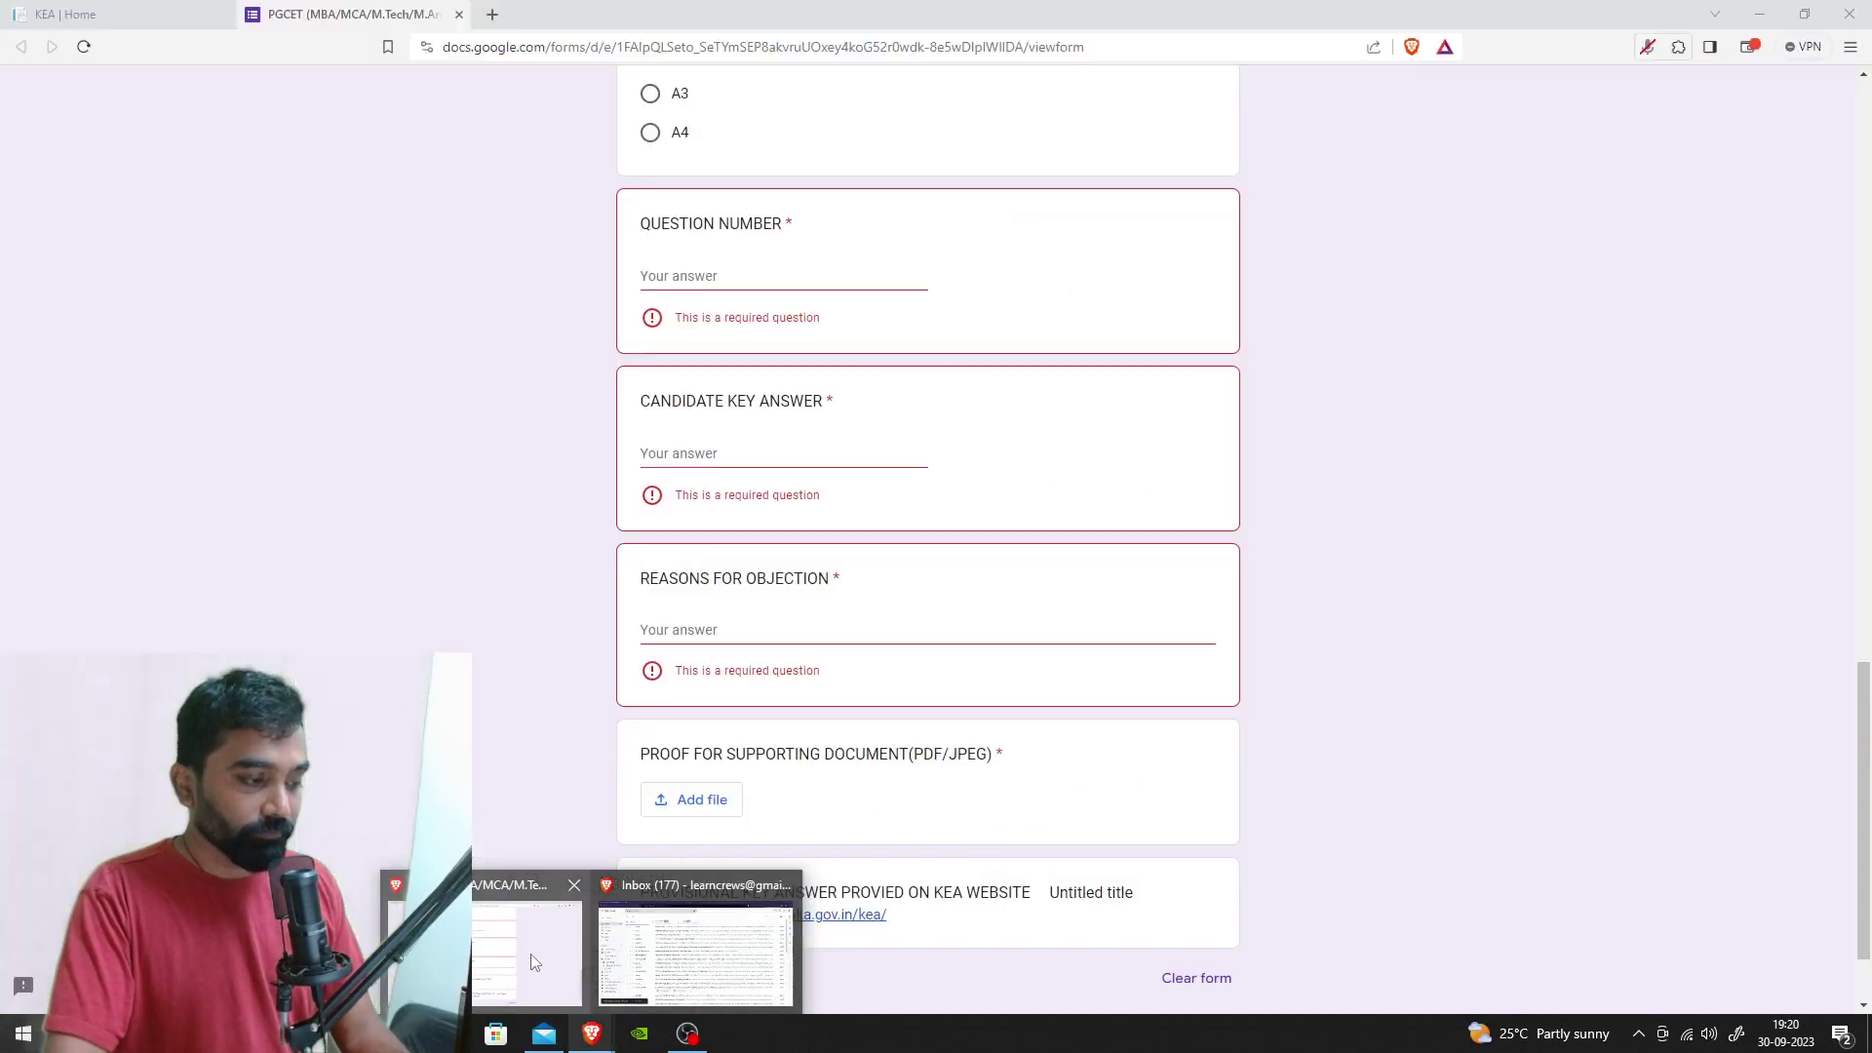
Enter question 7, key answer d, and reason 'when we apply bodmas, answer comes to be option d'
{"action": "left_click", "coordinate": [532, 962]}
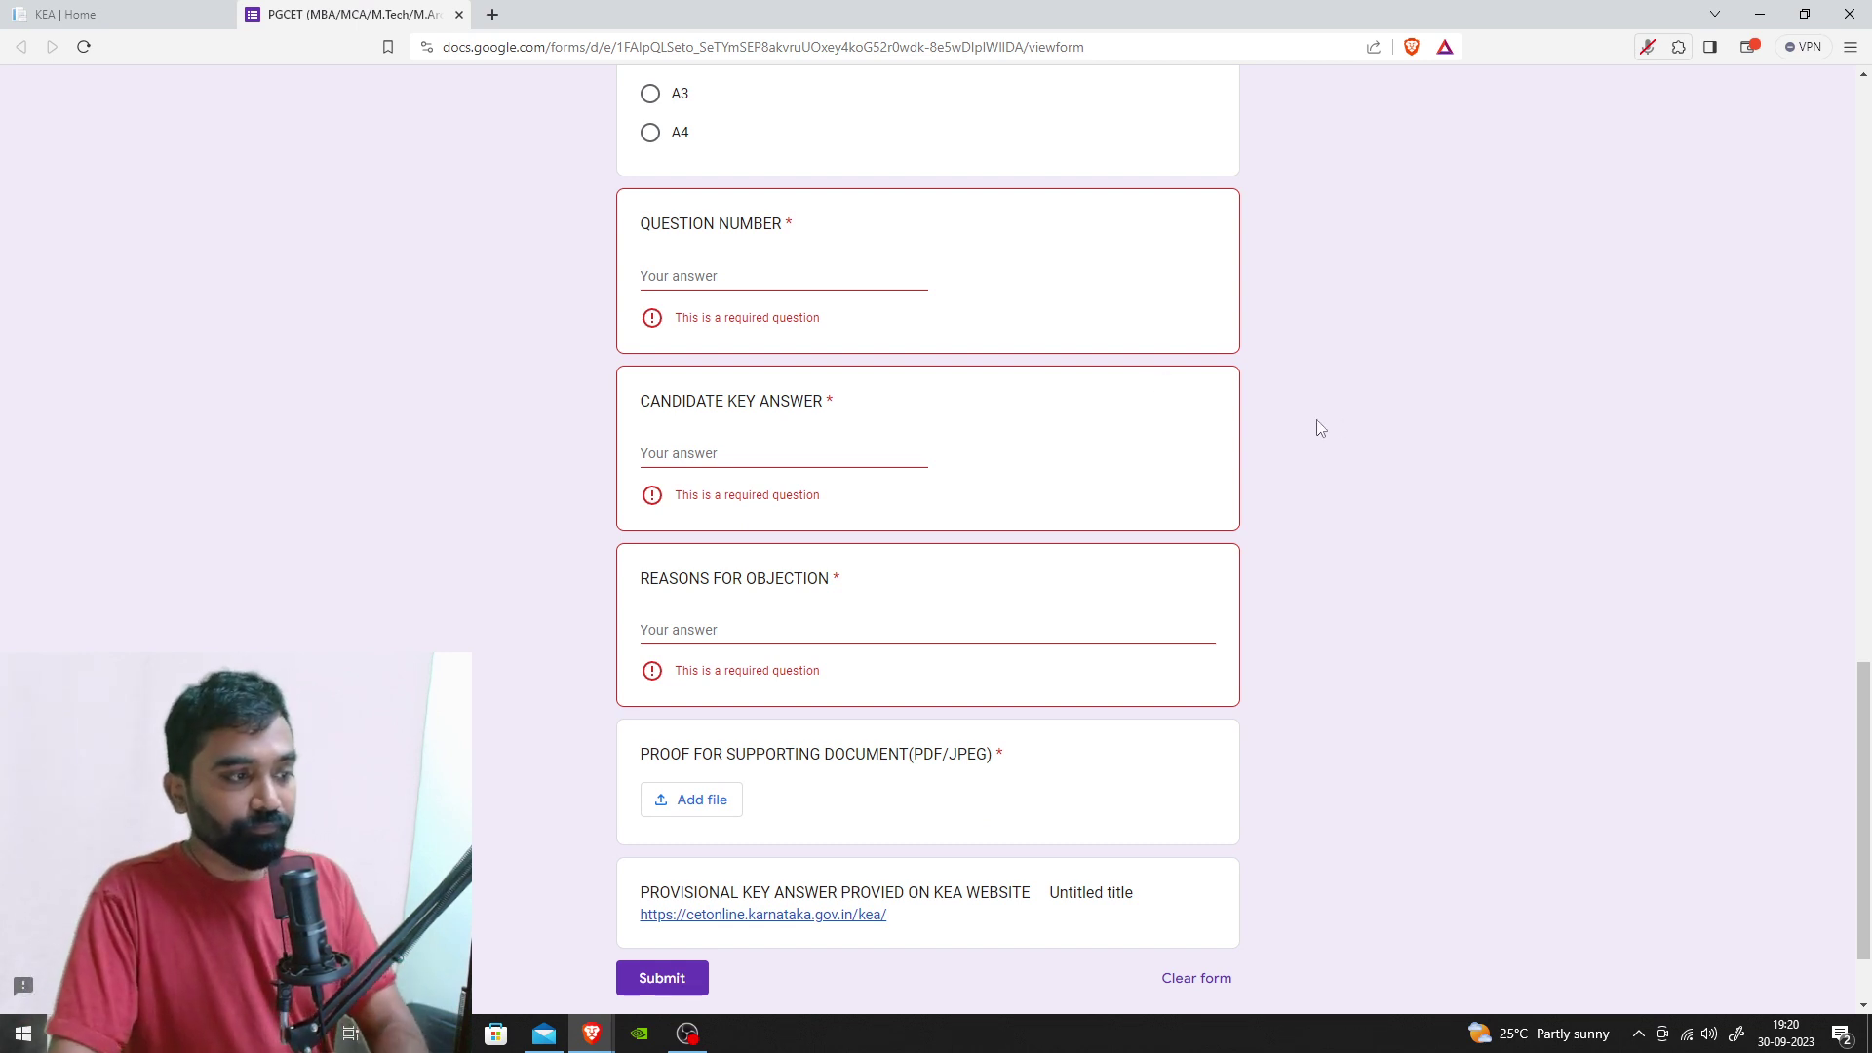
{"action": "left_click", "coordinate": [649, 277]}
{"action": "type", "text": "7"}
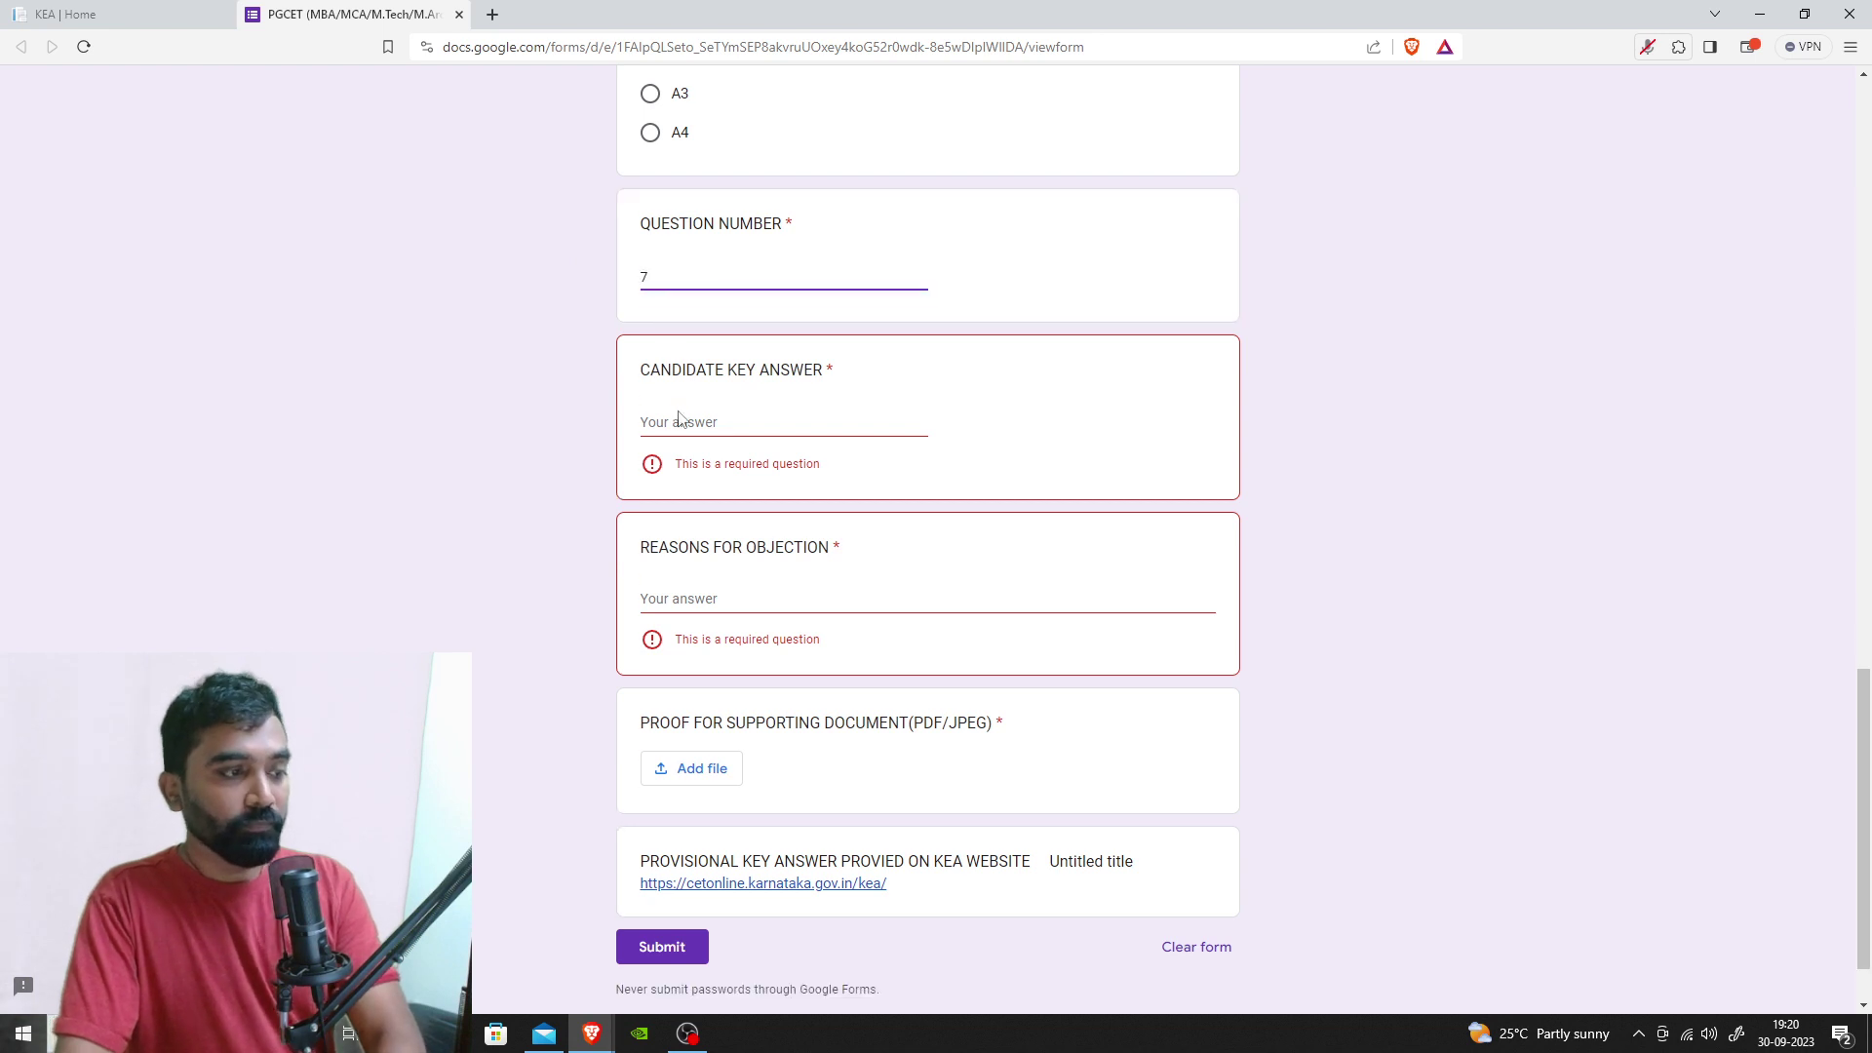
{"action": "left_click", "coordinate": [666, 420]}
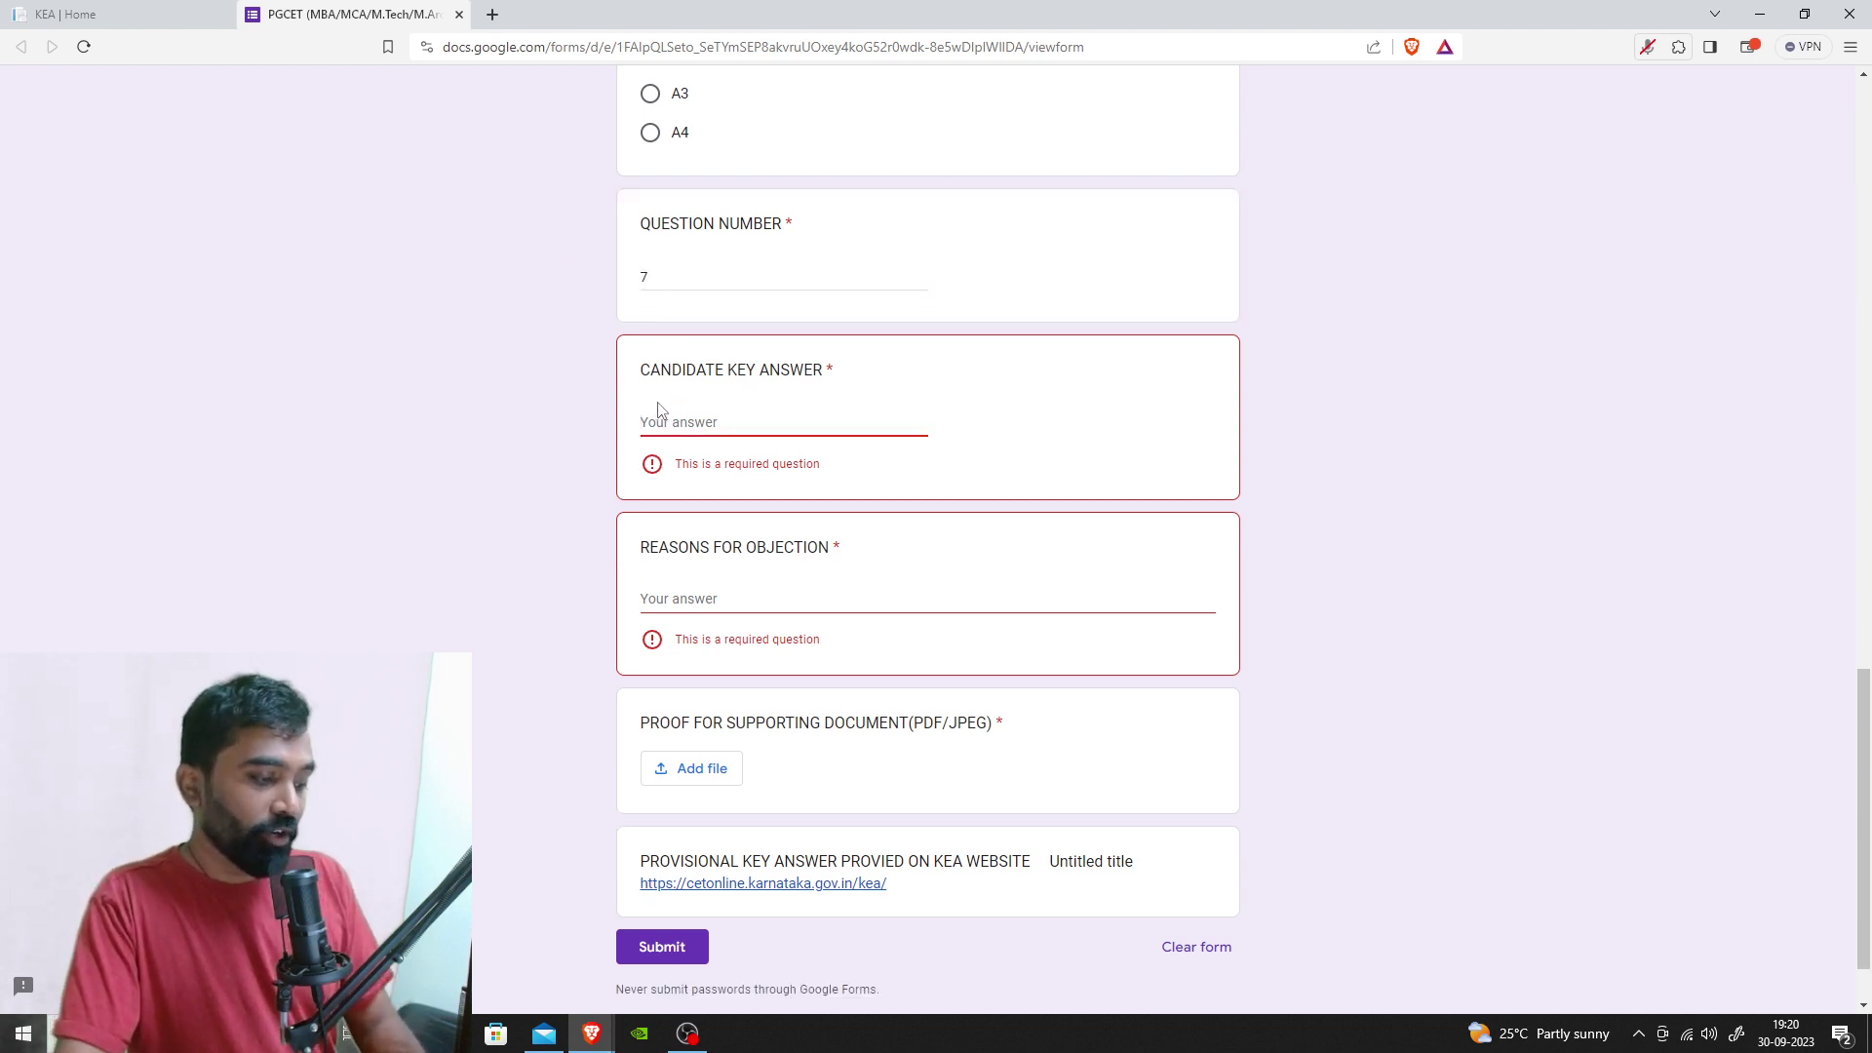
{"action": "type", "text": "d"}
{"action": "left_click", "coordinate": [677, 564]}
{"action": "type", "text": "w"}
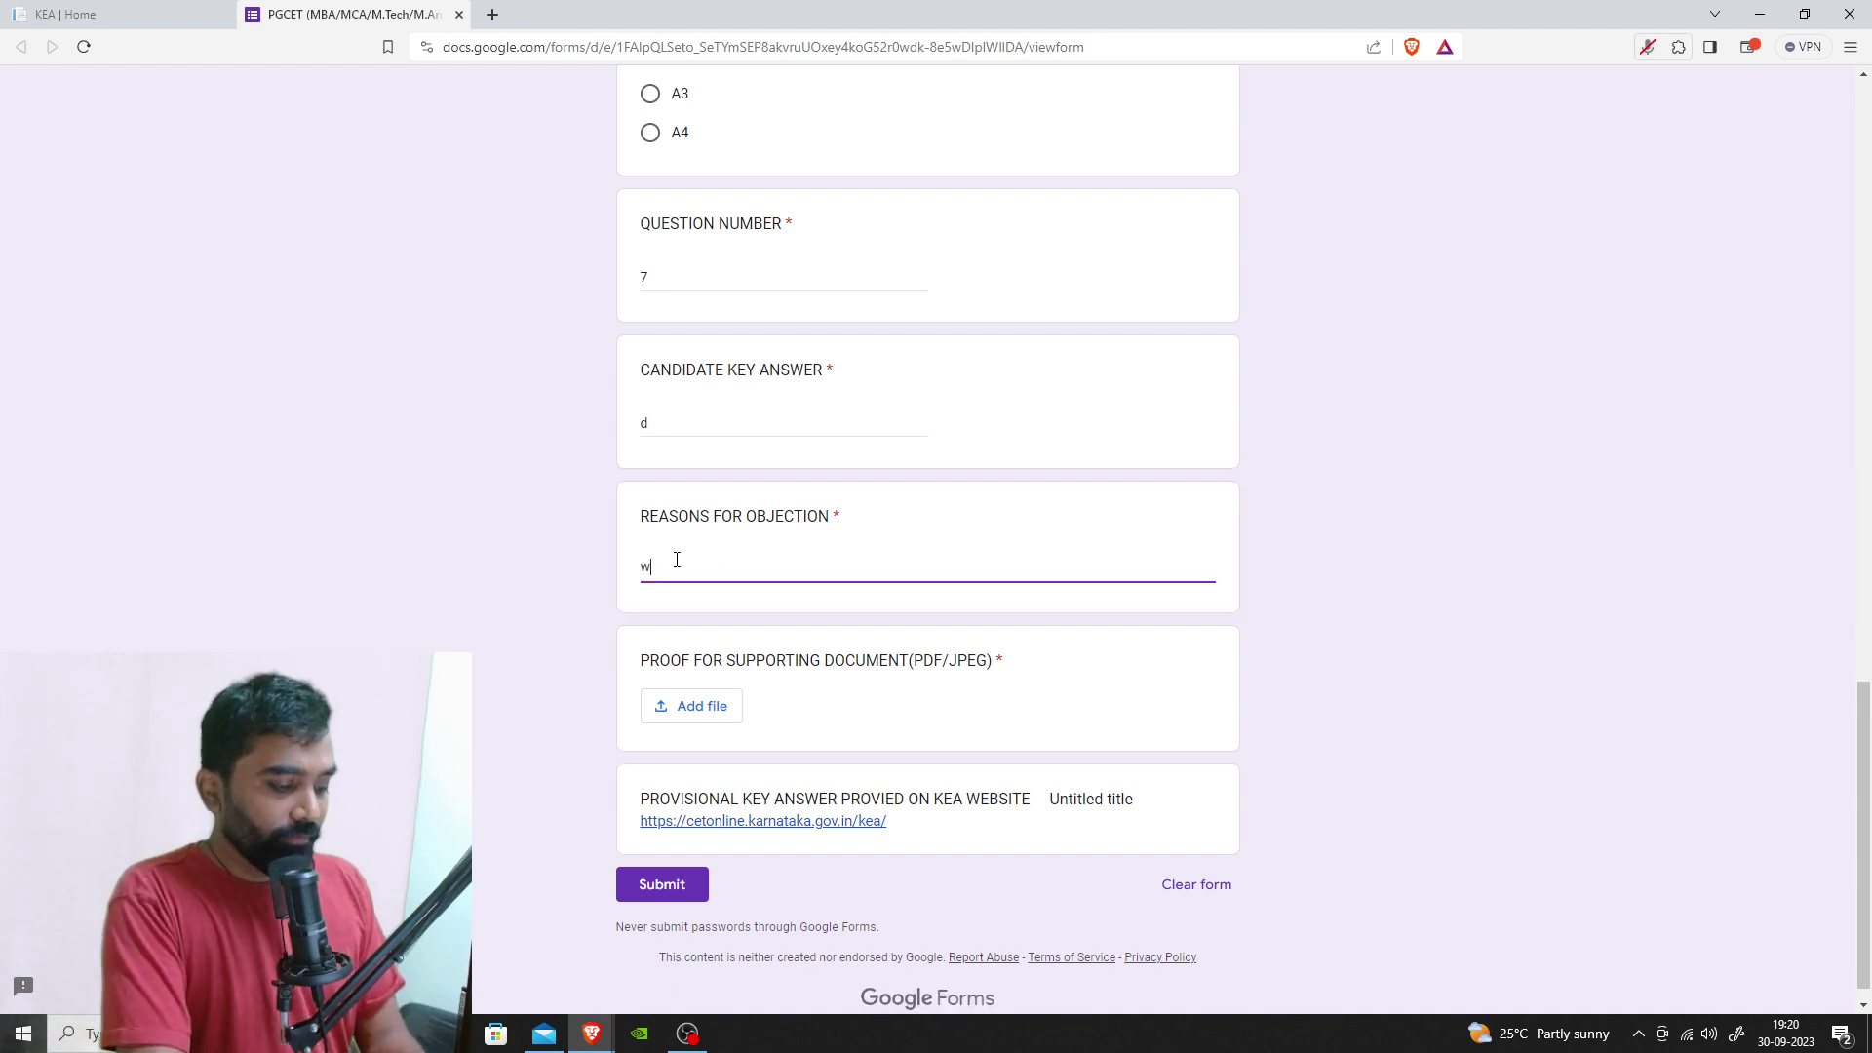
{"action": "type", "text": "hen we apply bodmas, answer comes to"}
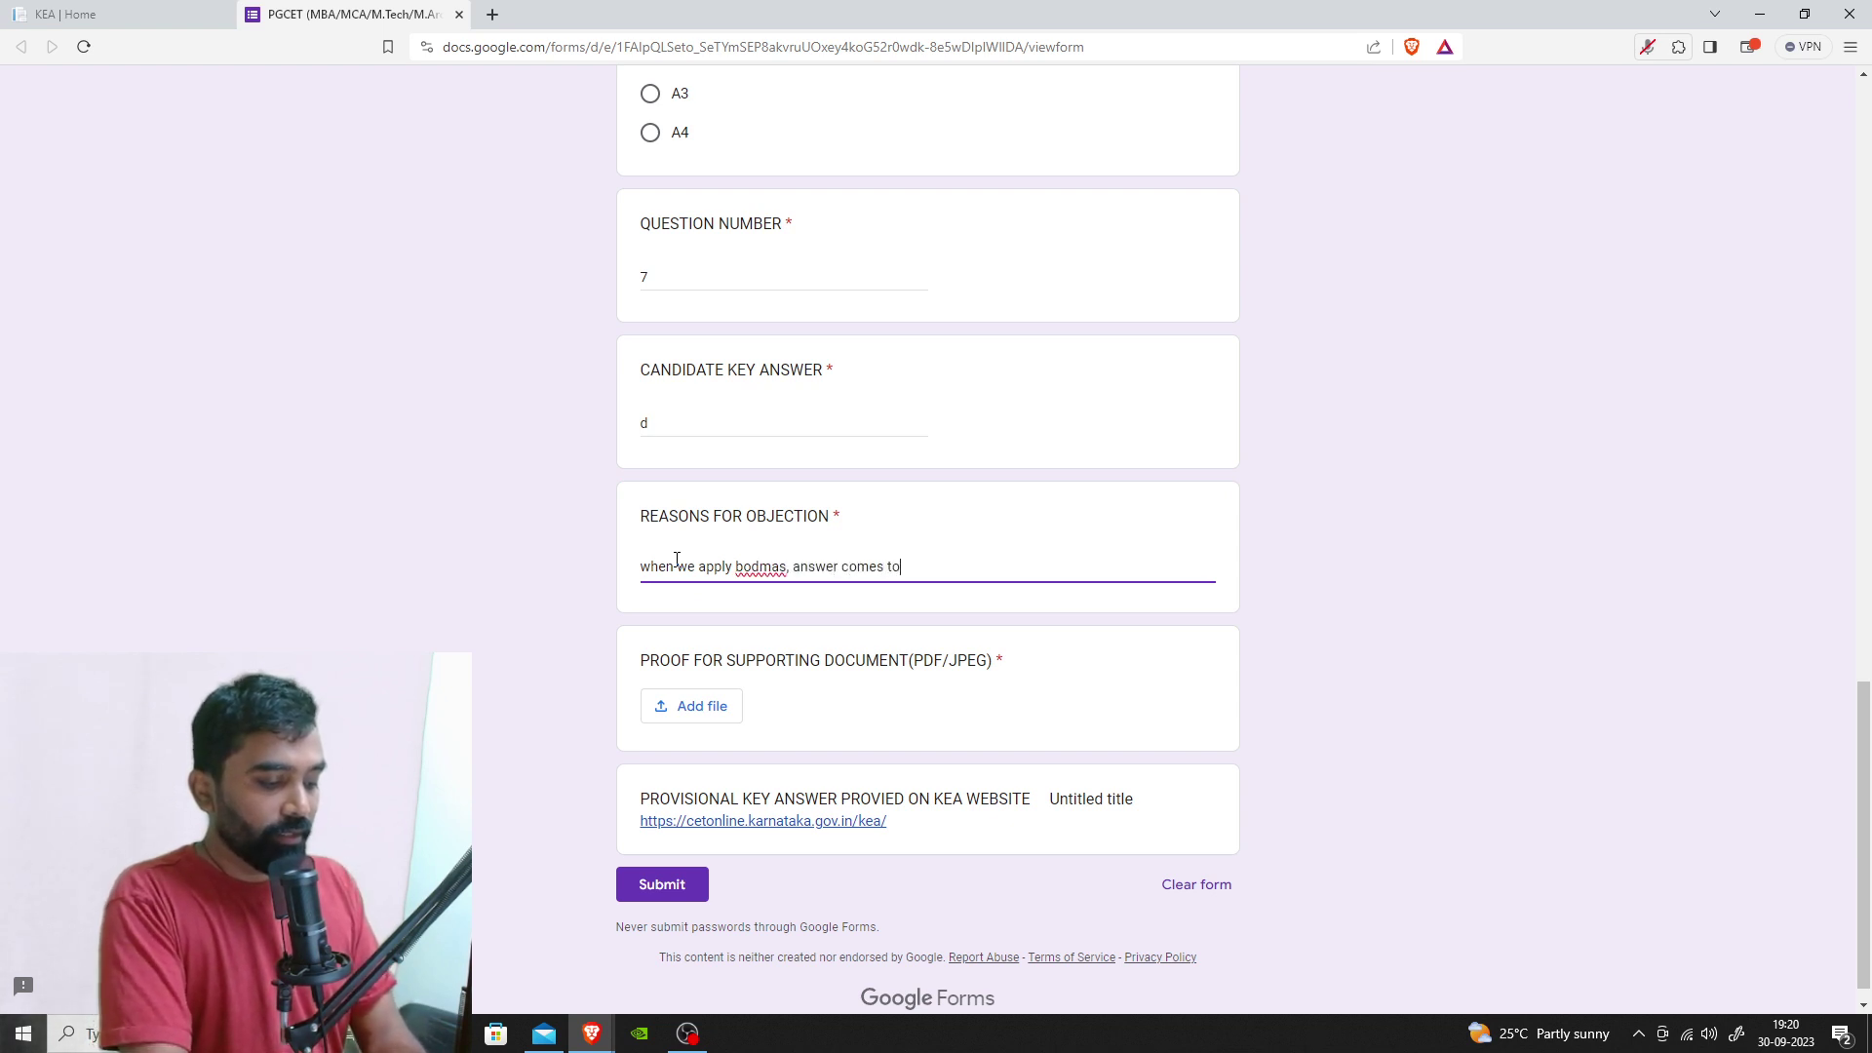
{"action": "type", "text": " be b"}
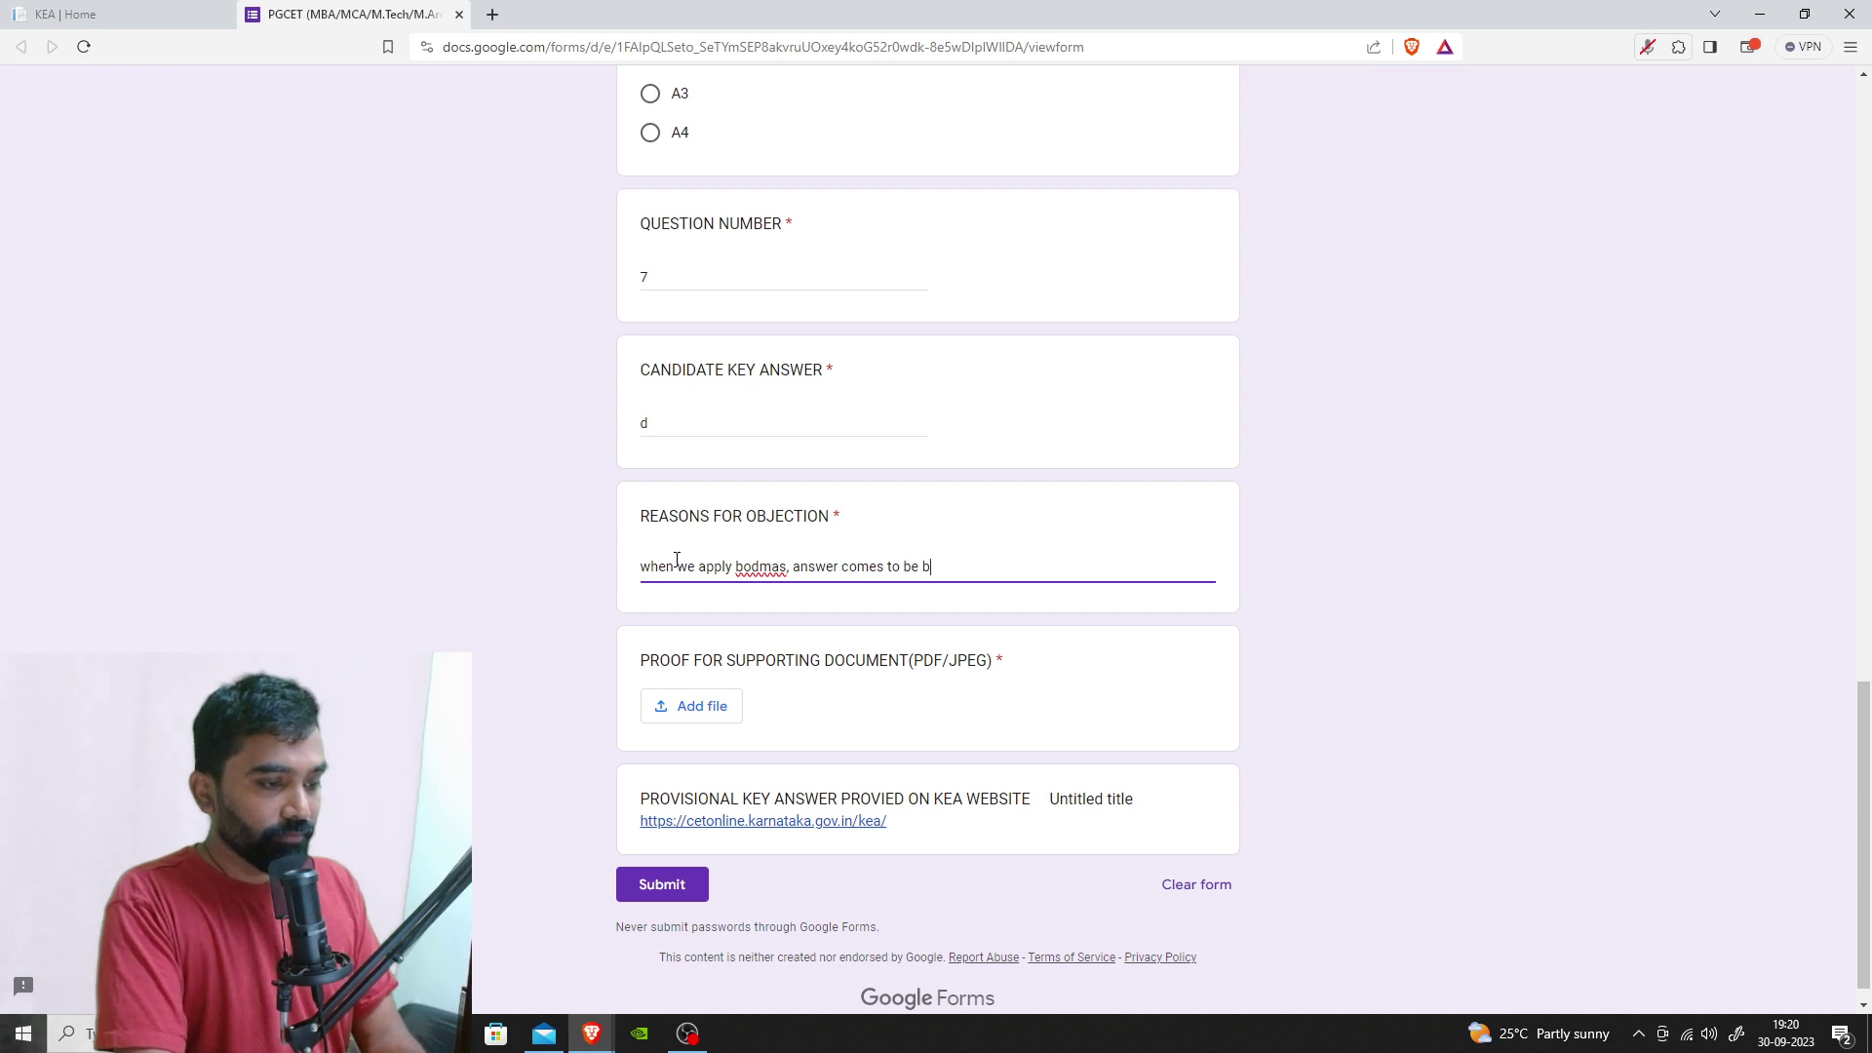
{"action": "key", "text": "BackSpace"}
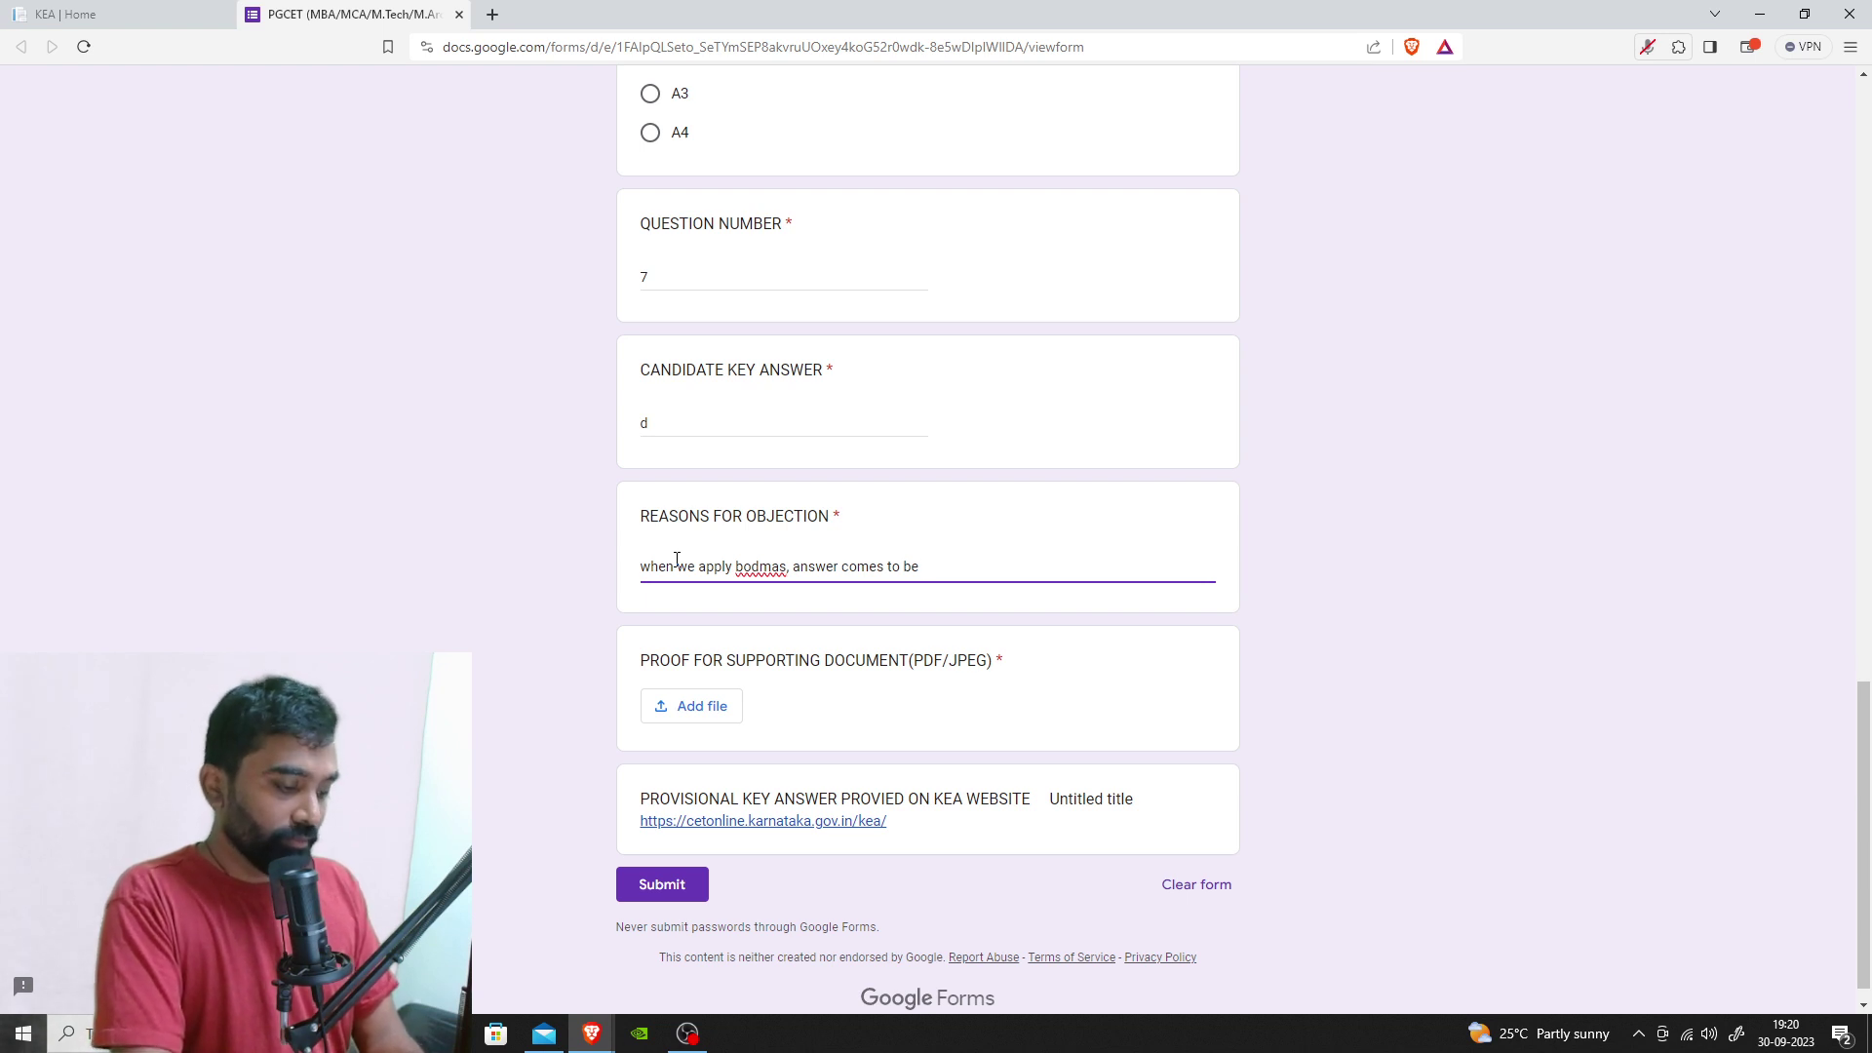
{"action": "type", "text": "option d"}
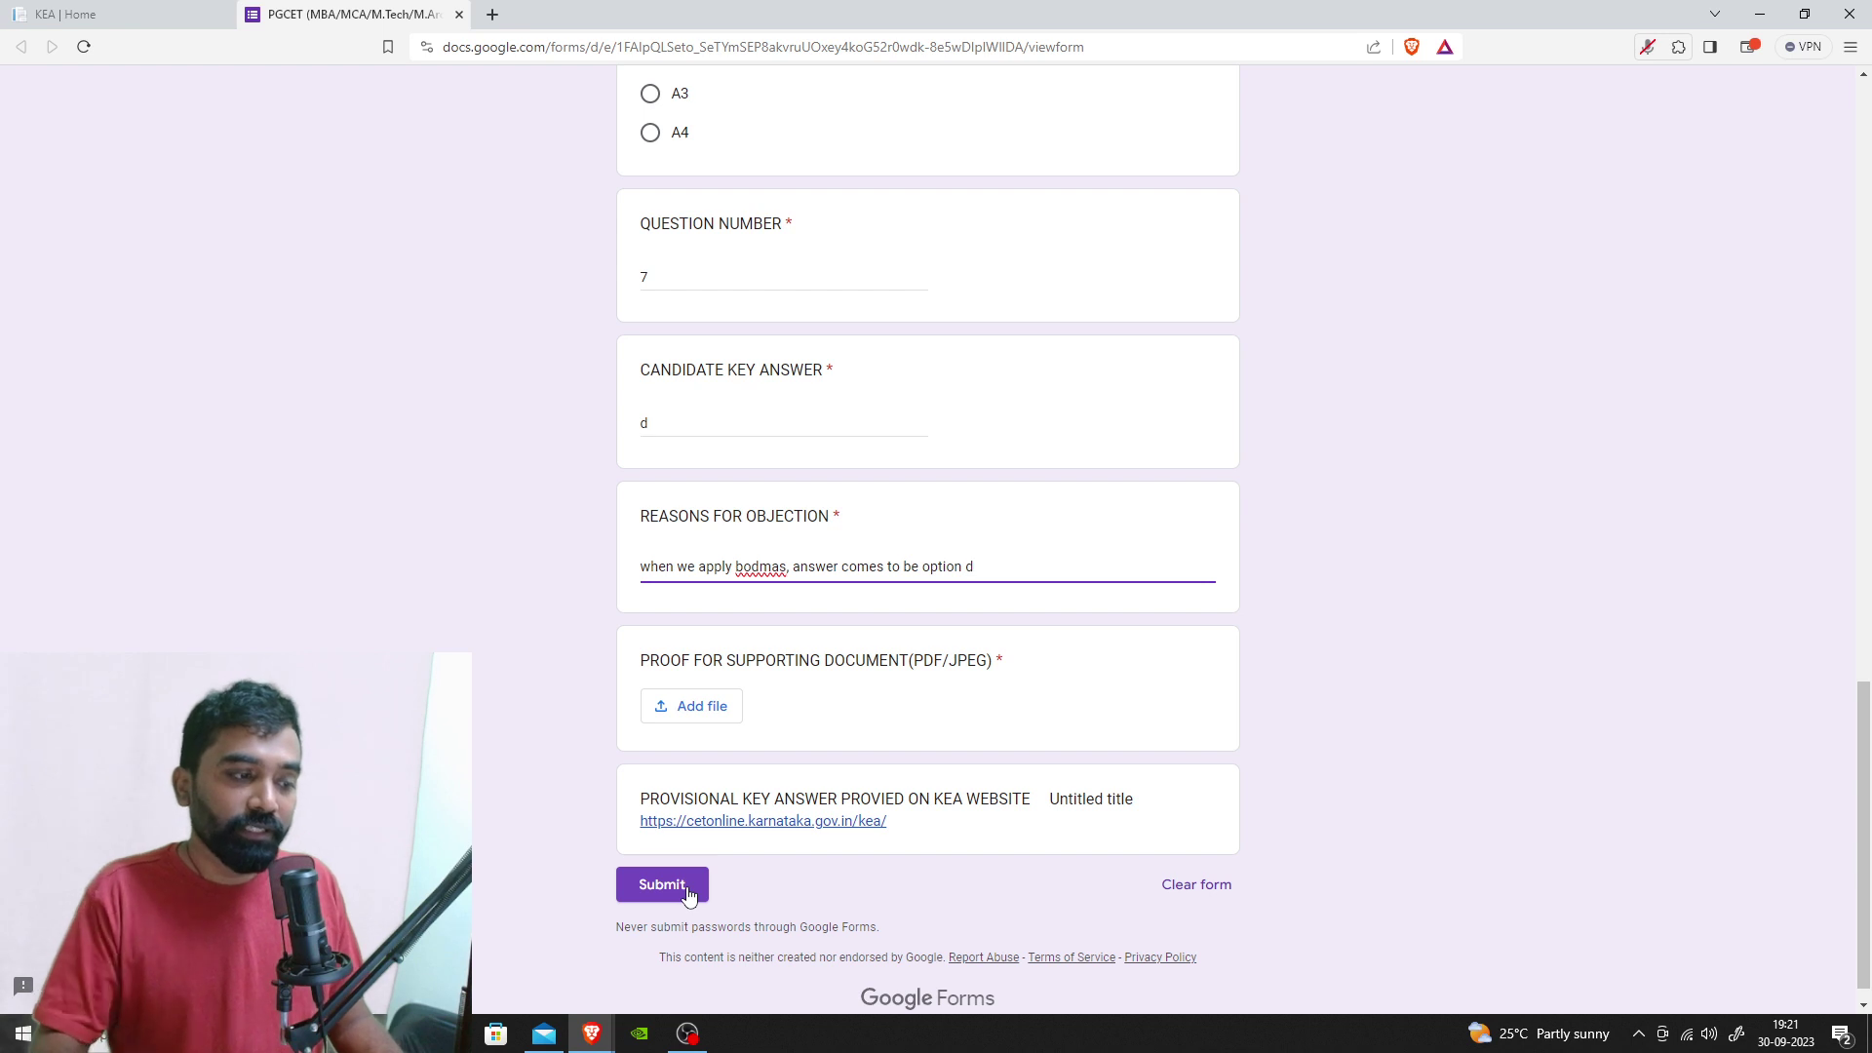
Return to the KEA PGCET 2023 page listing the key-answer objection link
{"action": "left_click", "coordinate": [195, 18]}
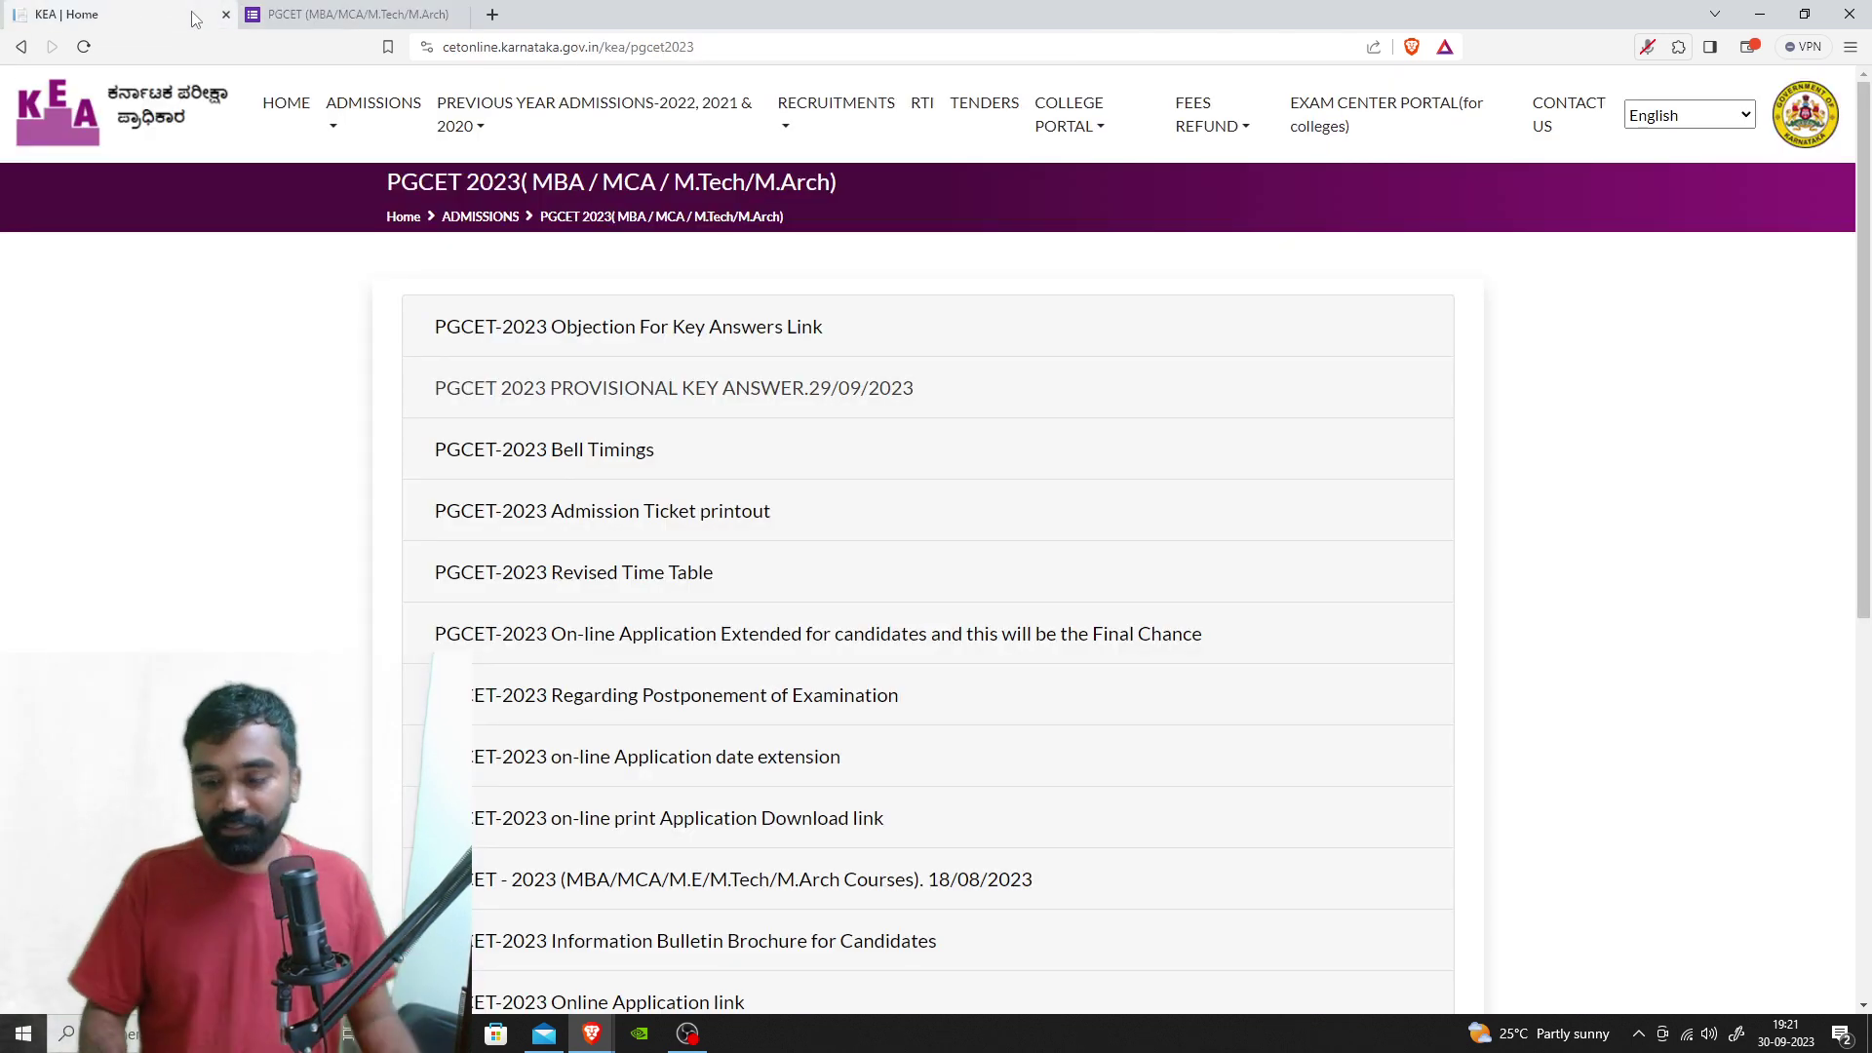